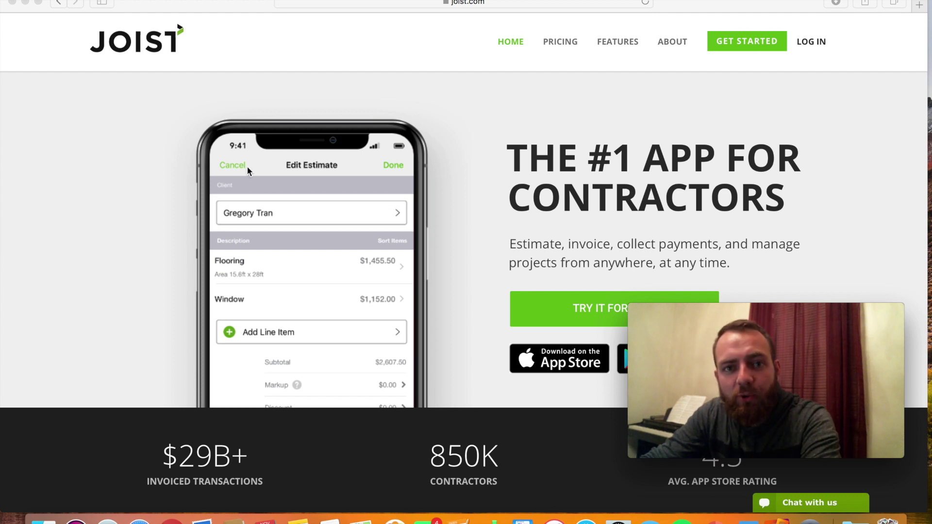
# Log in to the Joist web account and open Settings.
pyautogui.click(807, 42)
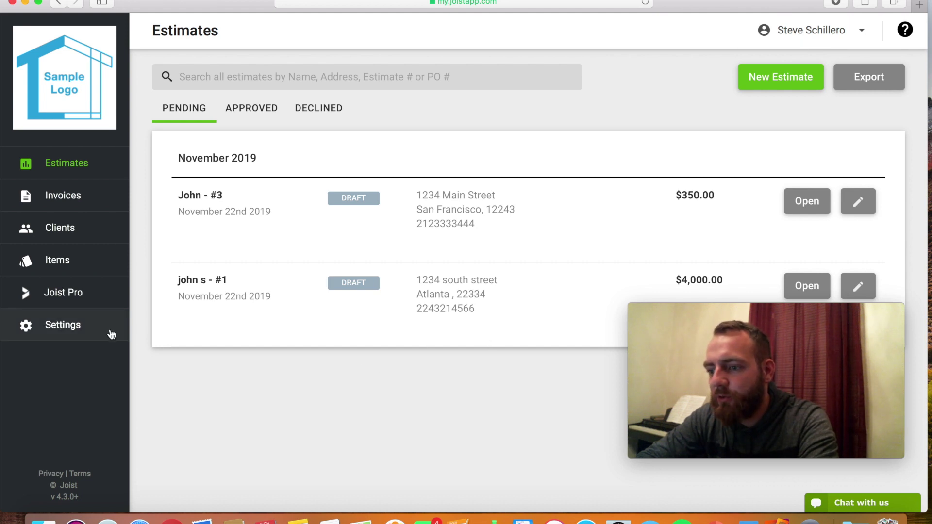
pyautogui.click(84, 328)
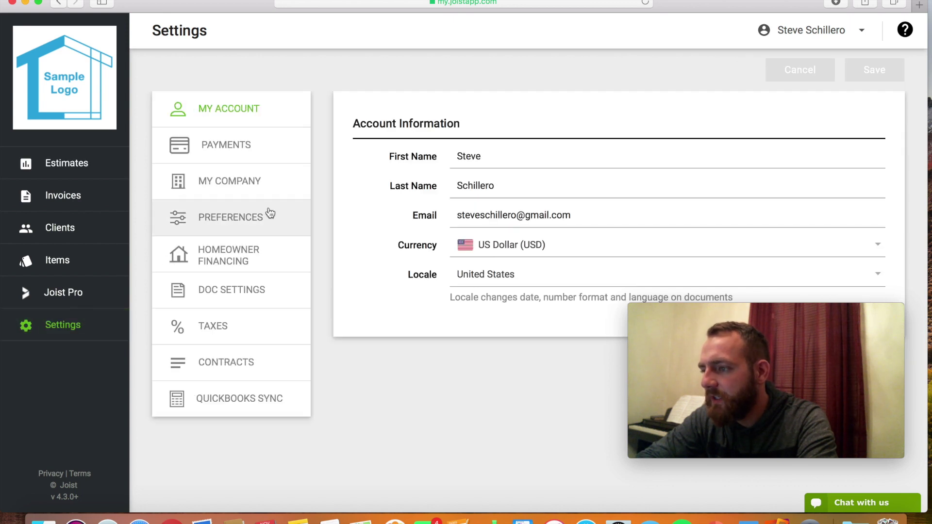
# Review the Payments and My Company settings, ending on the Preferences page.
pyautogui.click(210, 146)
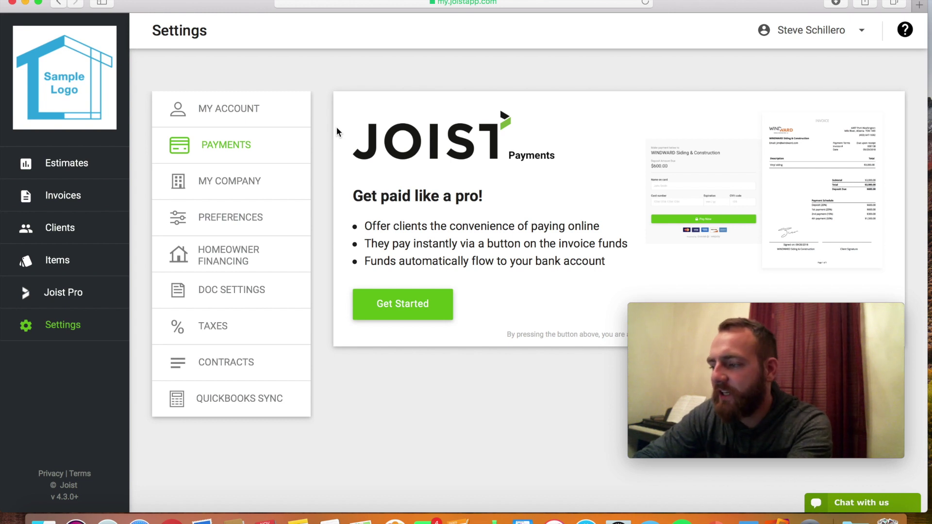
pyautogui.click(236, 179)
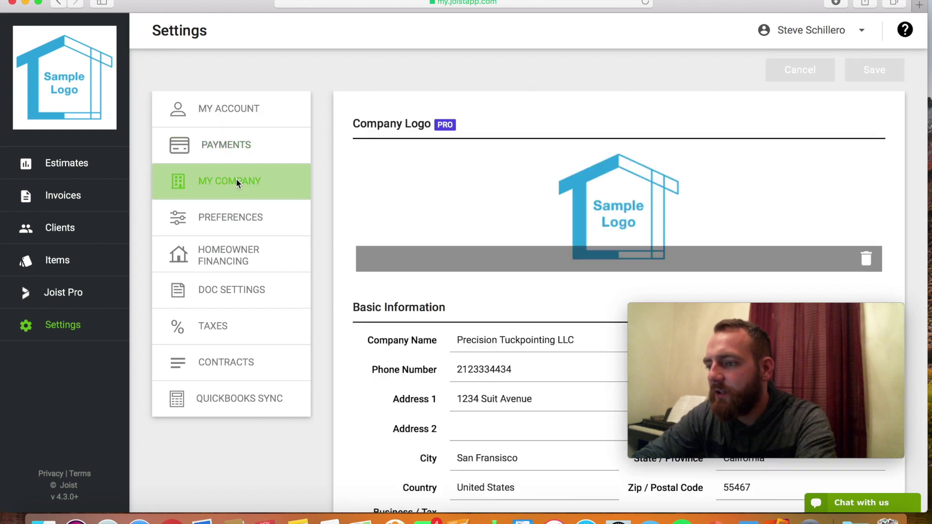
pyautogui.scroll(-3, 427, 193)
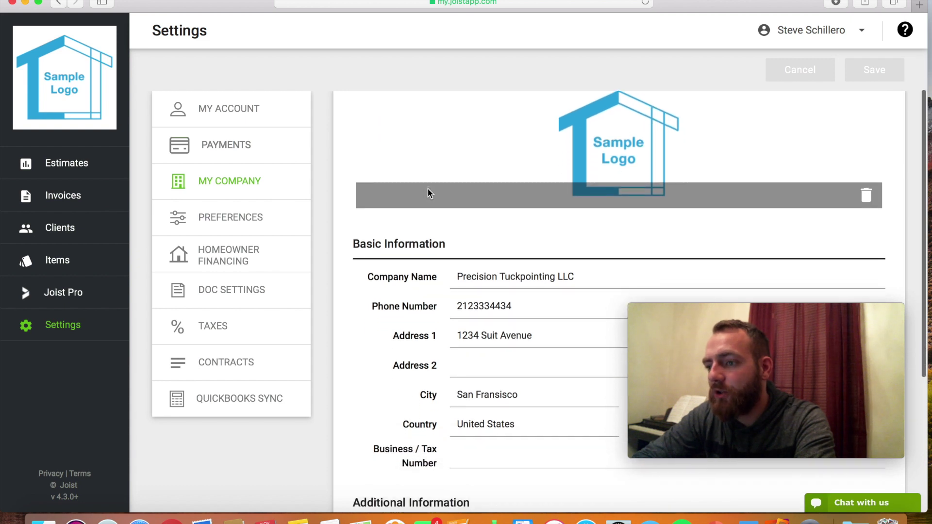
pyautogui.scroll(-3, 473, 204)
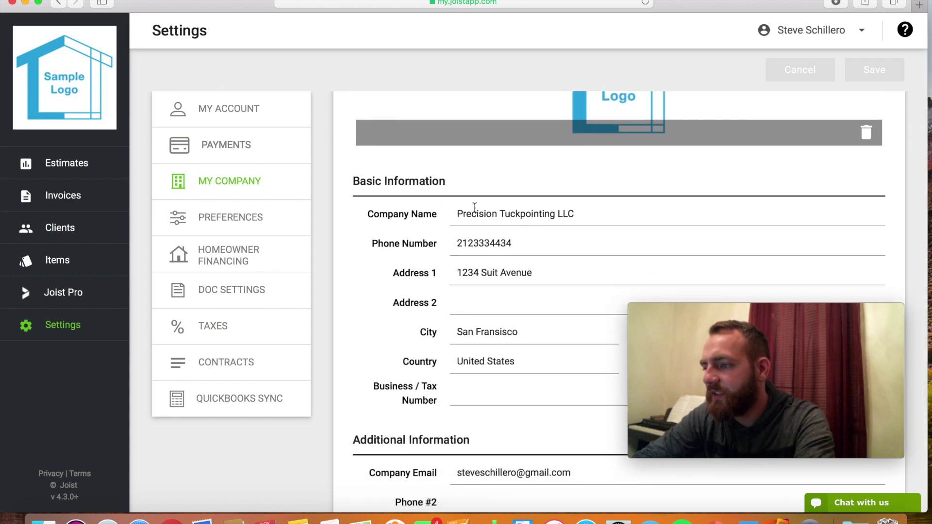
pyautogui.scroll(-5, 475, 207)
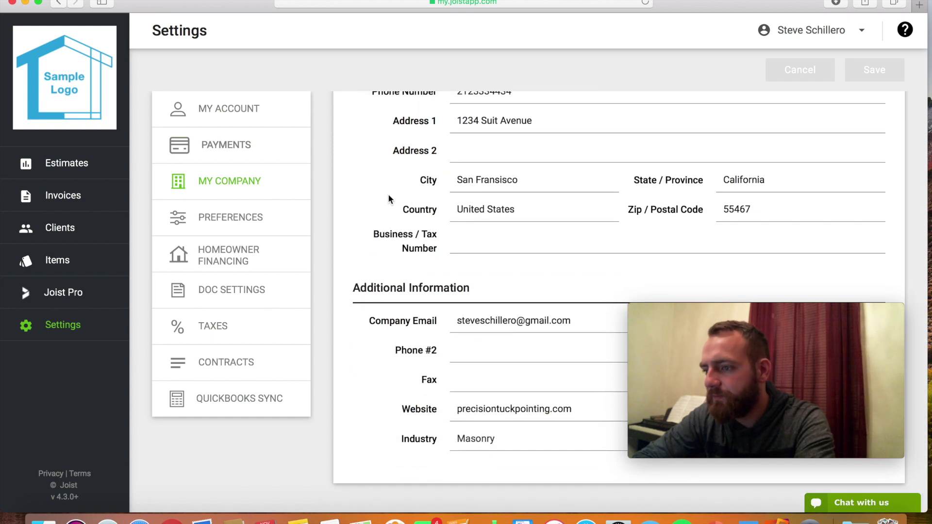
pyautogui.click(255, 217)
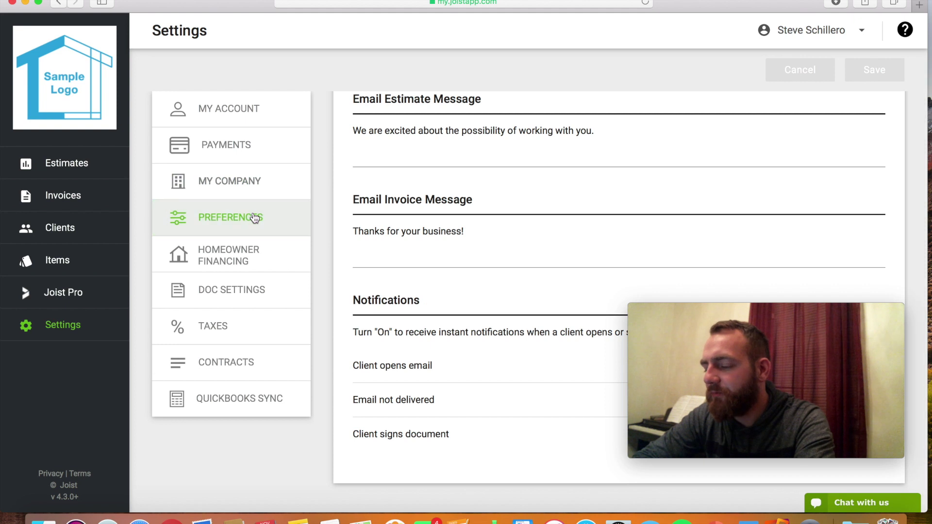
pyautogui.scroll(2, 506, 187)
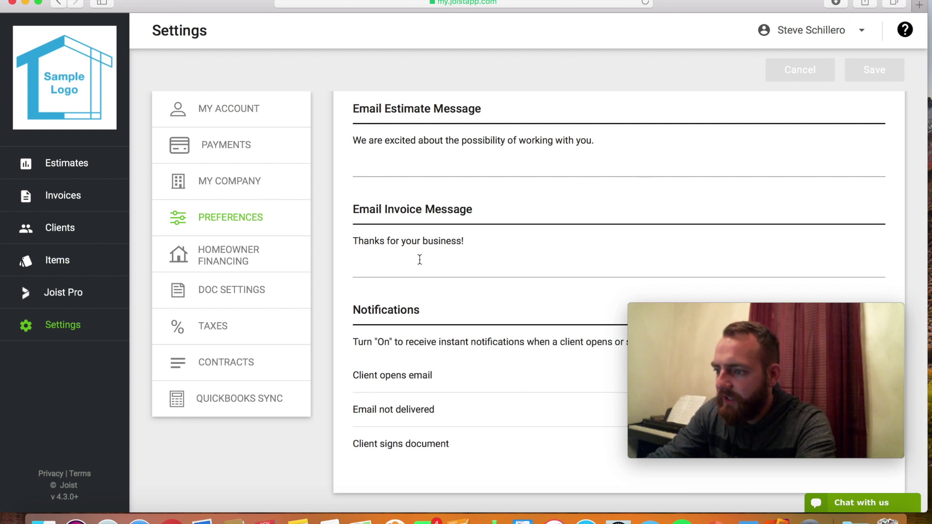
pyautogui.click(690, 353)
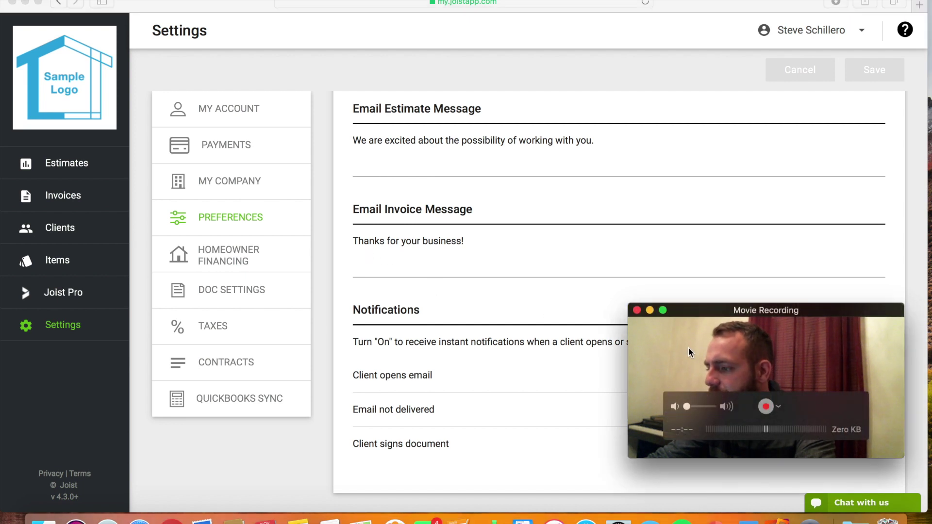
pyautogui.moveTo(688, 348); pyautogui.dragTo(686, 166)
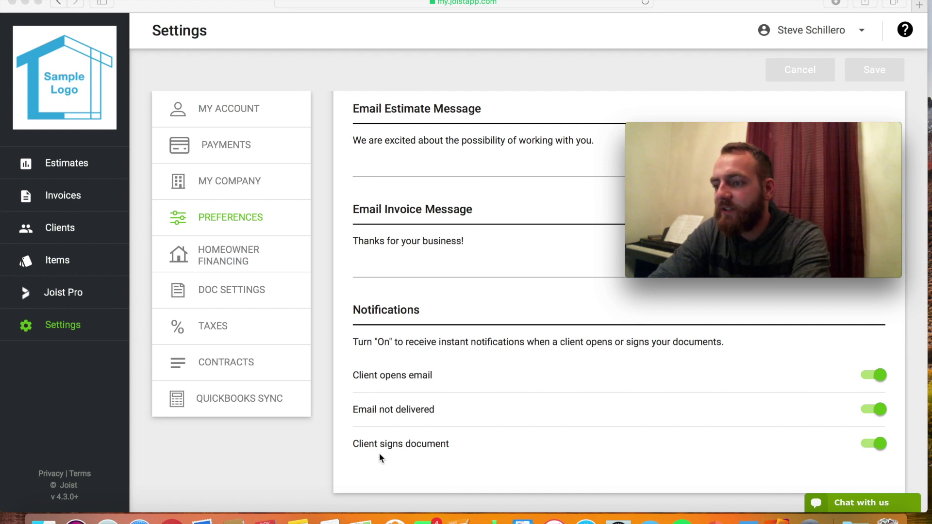
pyautogui.click(250, 262)
# Review the Homeowner Financing, Doc Settings, Taxes and Contracts settings, then return to Estimates.
pyautogui.click(250, 263)
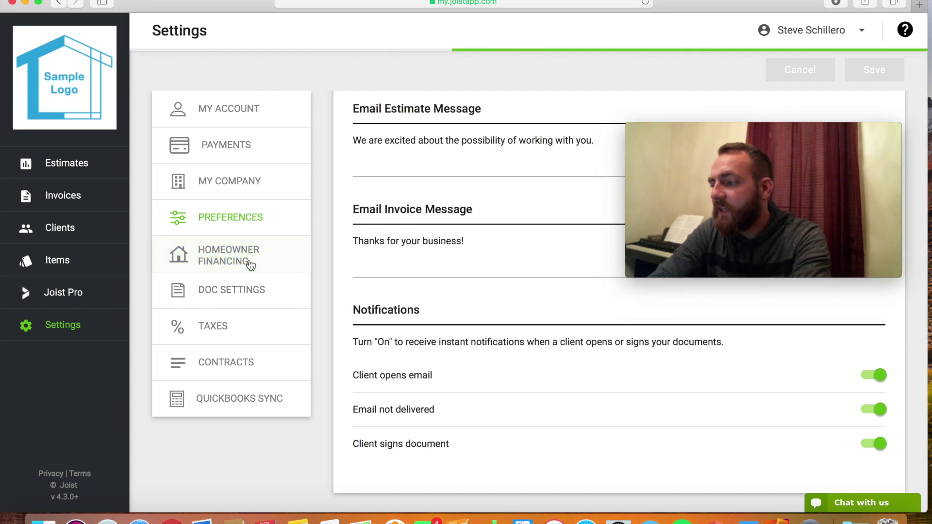
pyautogui.moveTo(714, 153); pyautogui.dragTo(734, 368)
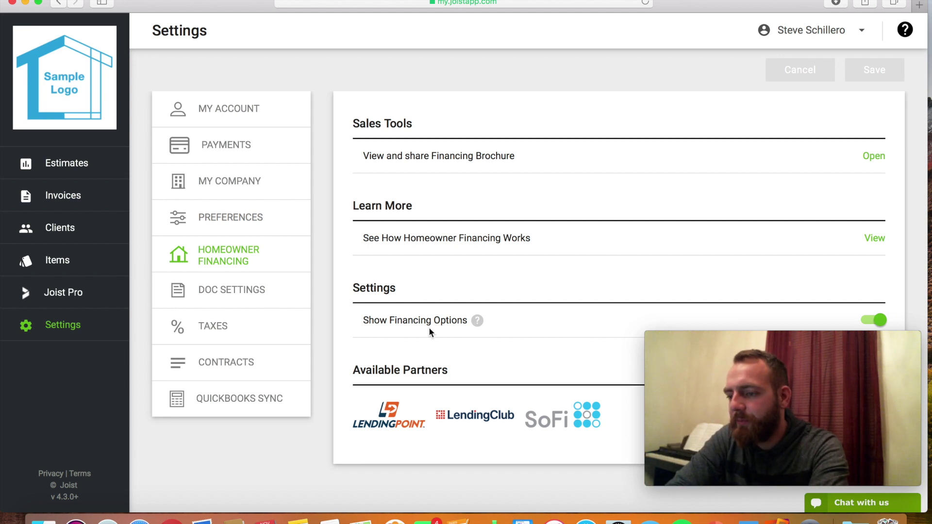
pyautogui.click(253, 290)
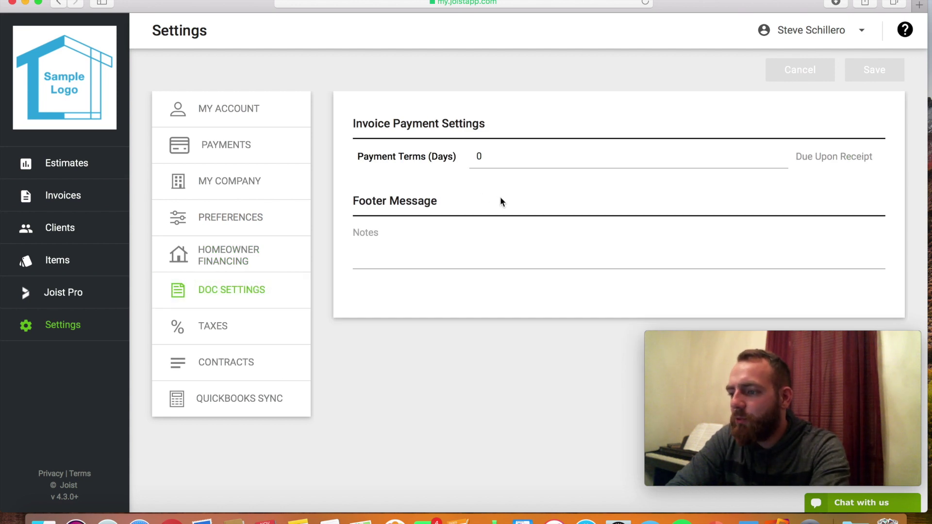
pyautogui.click(238, 326)
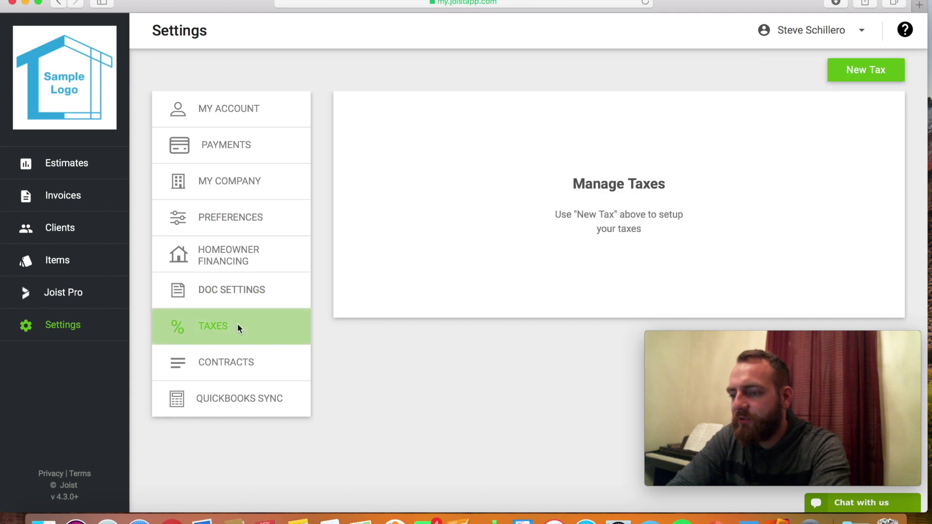
pyautogui.click(215, 364)
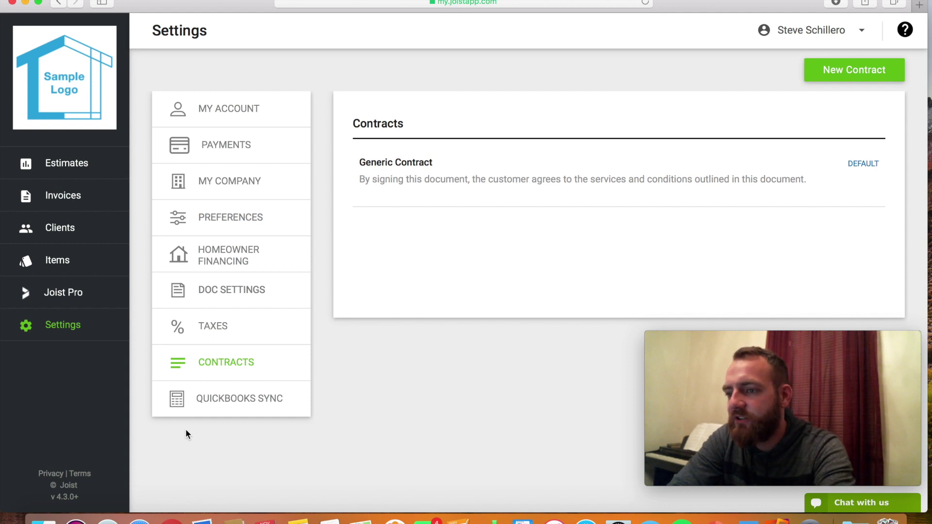
pyautogui.click(68, 160)
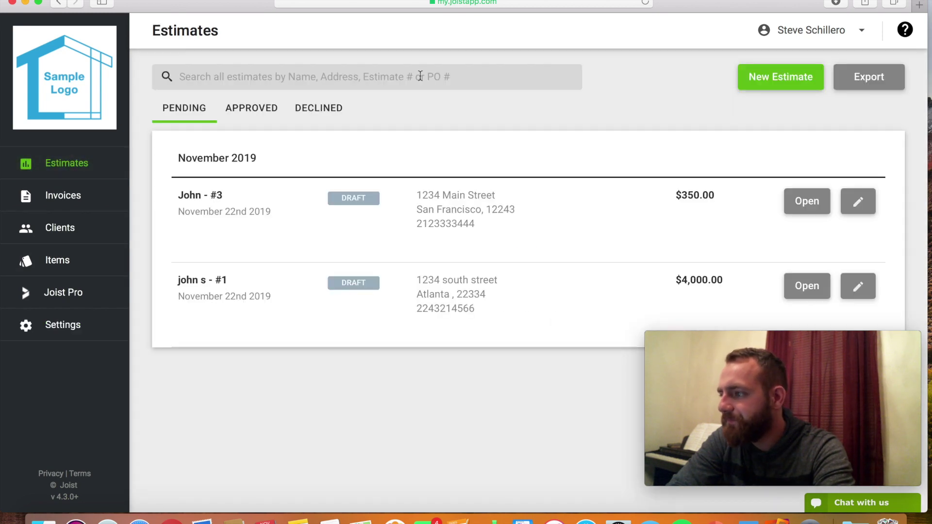
# Start a new estimate and enter the new client's name, email and mobile phone.
pyautogui.click(756, 84)
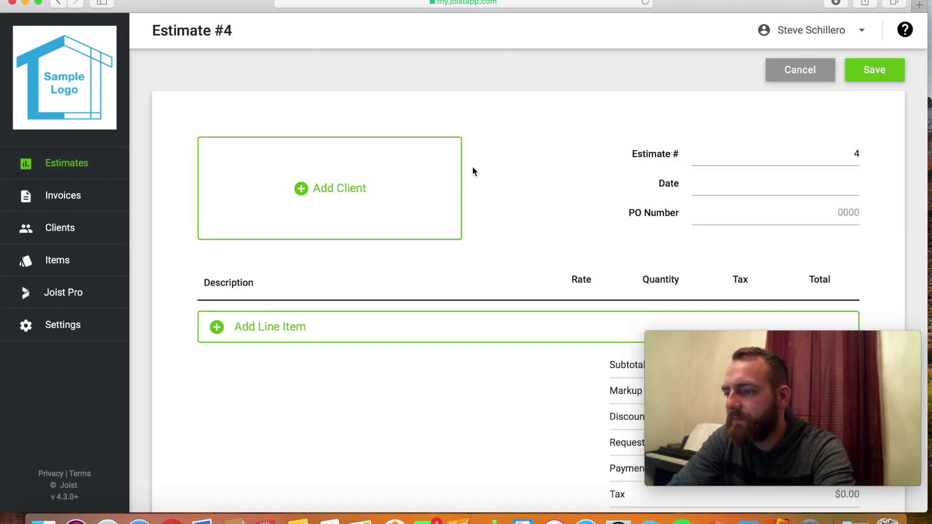
pyautogui.click(382, 212)
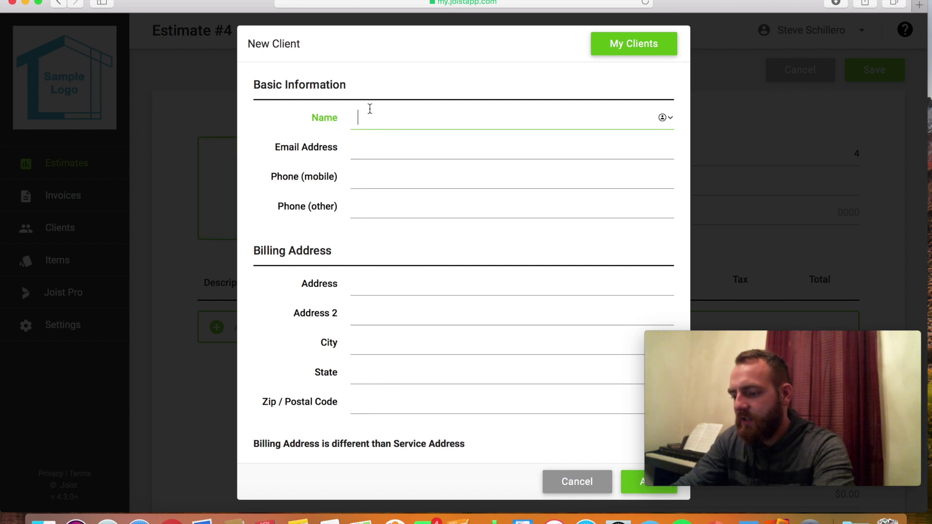
pyautogui.write('JOe')
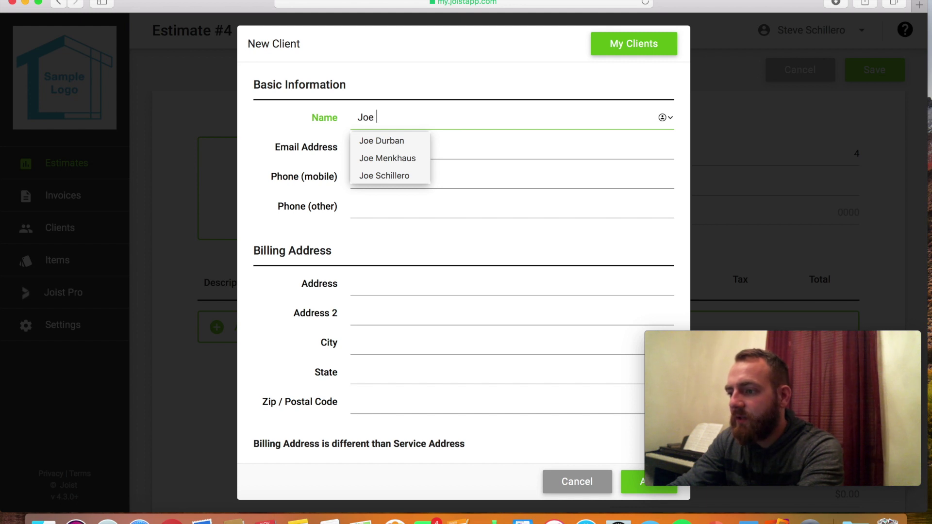
pyautogui.write('smith')
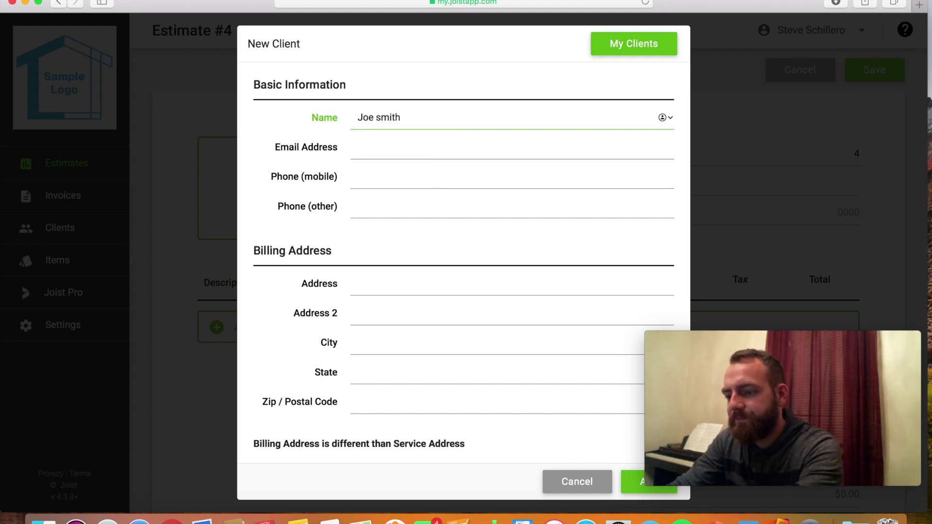
pyautogui.press('Tab')
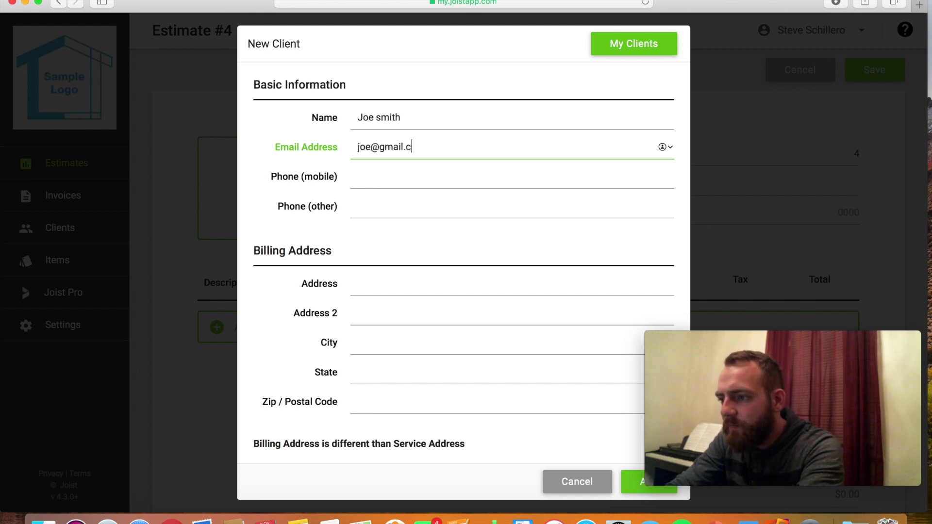
pyautogui.write('om')
pyautogui.press('Tab')
pyautogui.write('212')
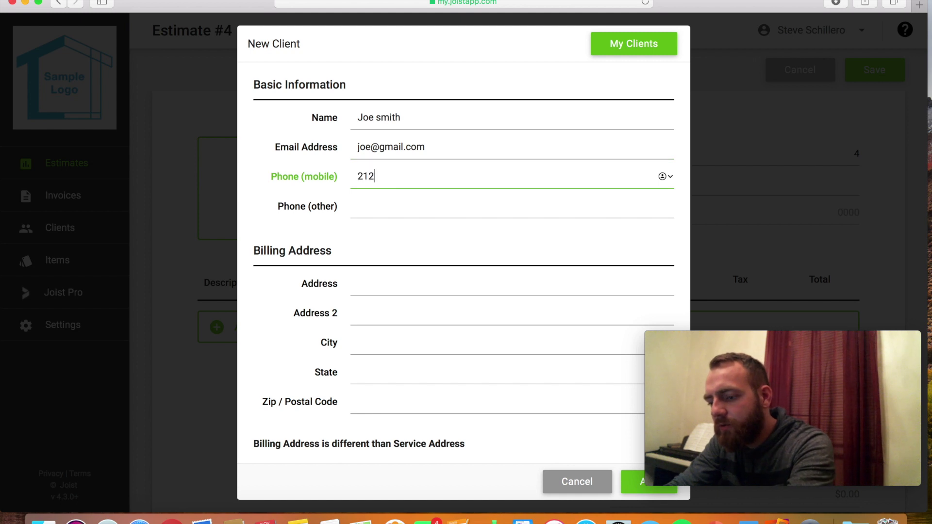
pyautogui.write('3334444')
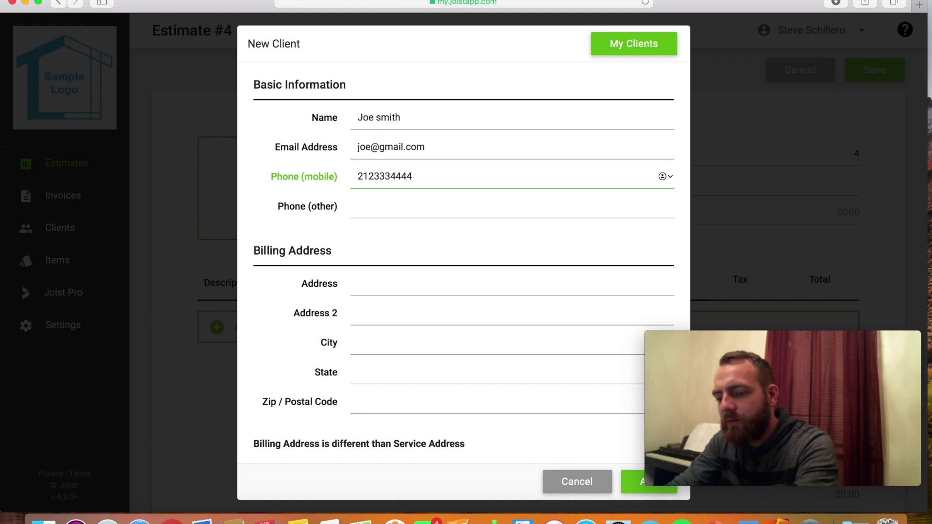
# Fill in the client's billing address, city, state and zip, then add the client.
pyautogui.press('Tab')
pyautogui.press('Tab')
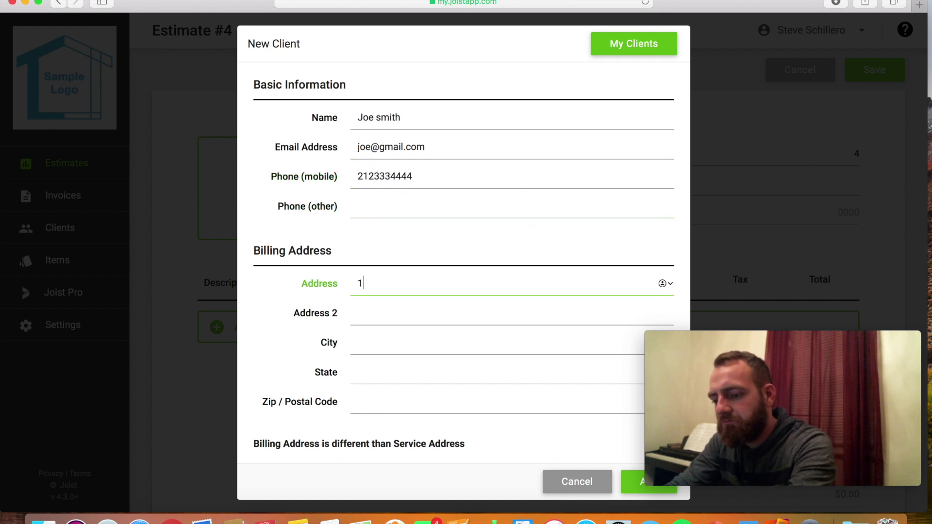
pyautogui.write('1234 Mai')
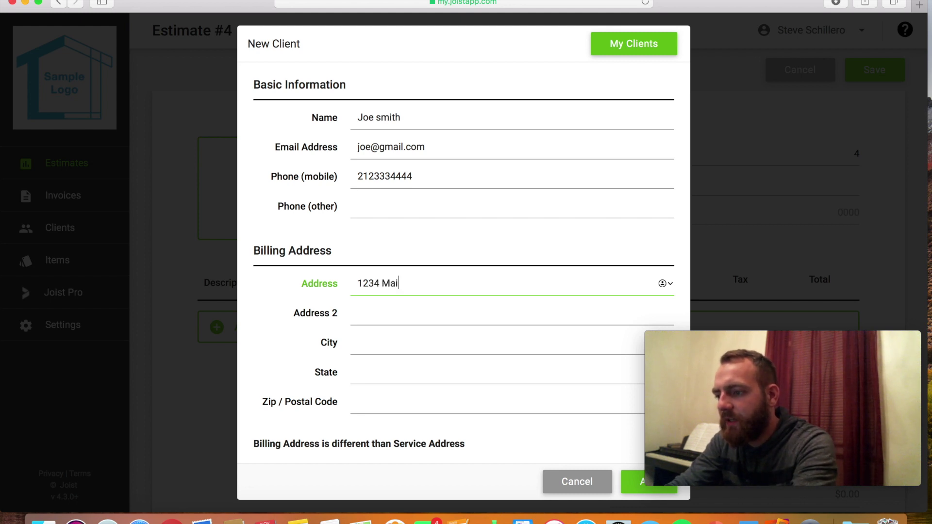
pyautogui.write('N Street')
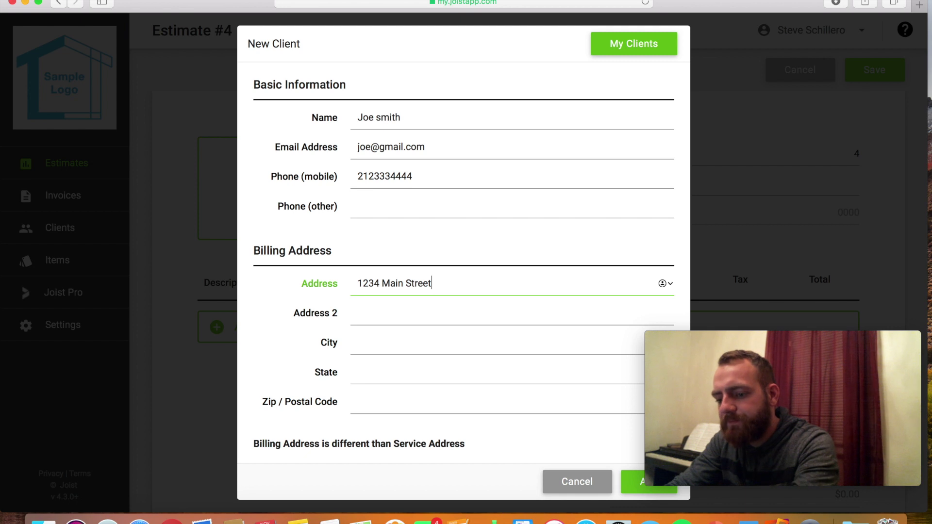
pyautogui.press('Tab')
pyautogui.press('Tab')
pyautogui.write('Bere')
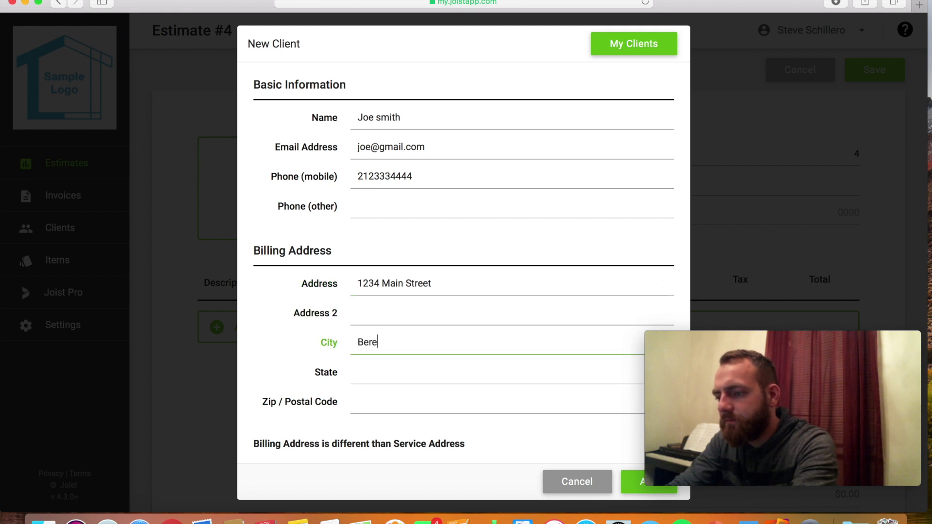
pyautogui.press('Tab')
pyautogui.write('Ohio')
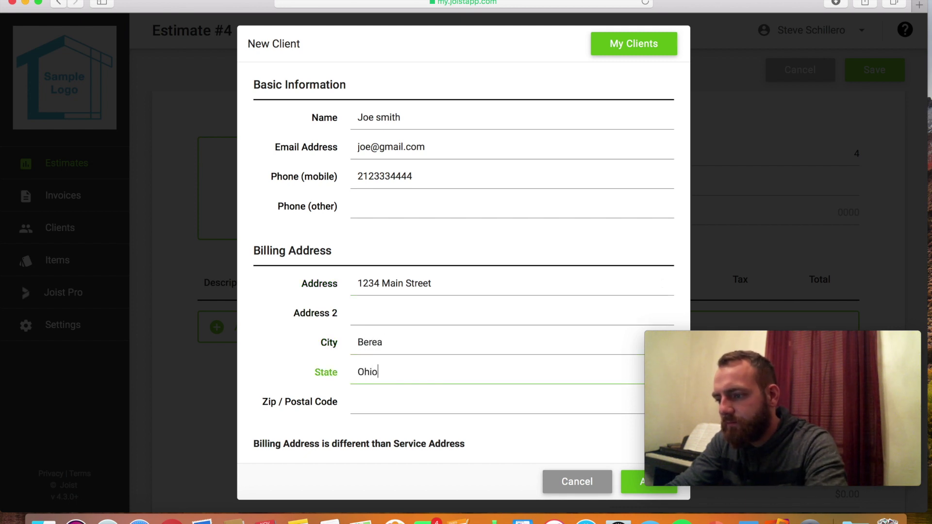
pyautogui.click(302, 424)
pyautogui.click(369, 401)
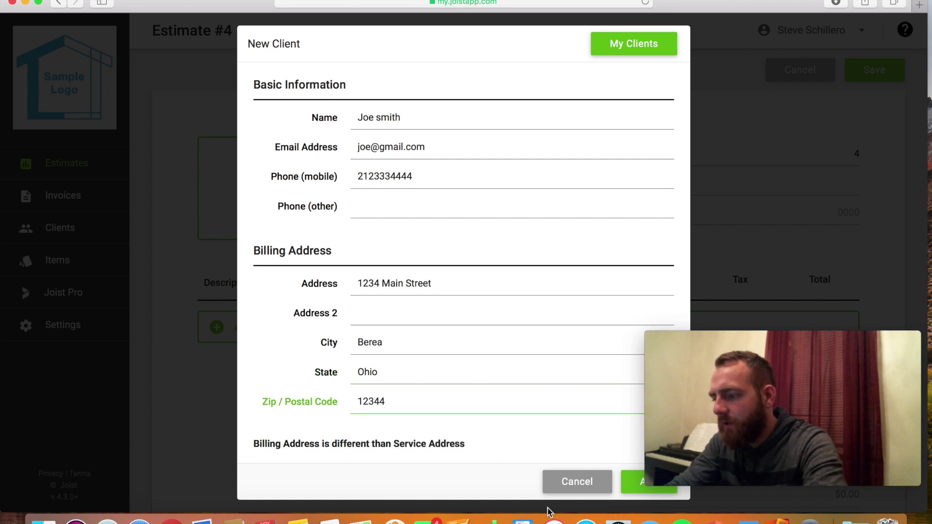
pyautogui.click(639, 483)
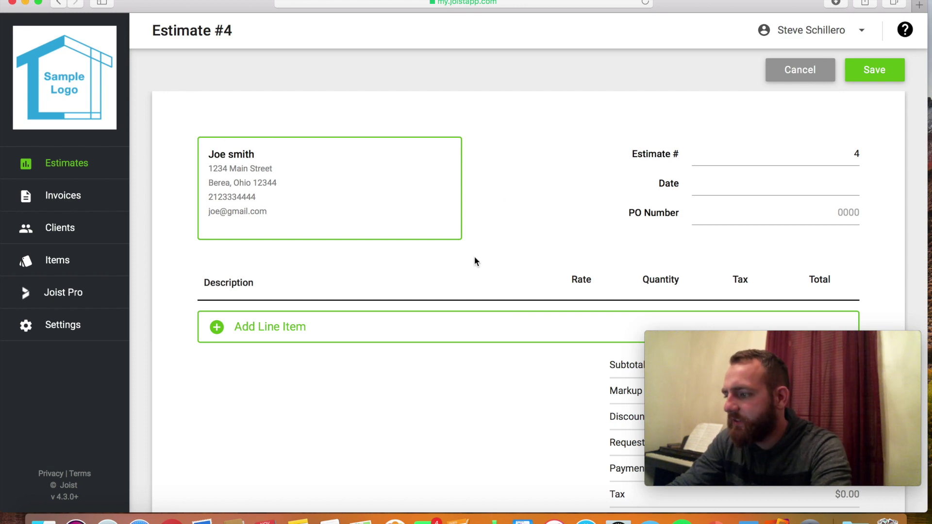
# Add a new line item 'Tuck point entire front steps.' with a $500 rate.
pyautogui.scroll(-5, 473, 256)
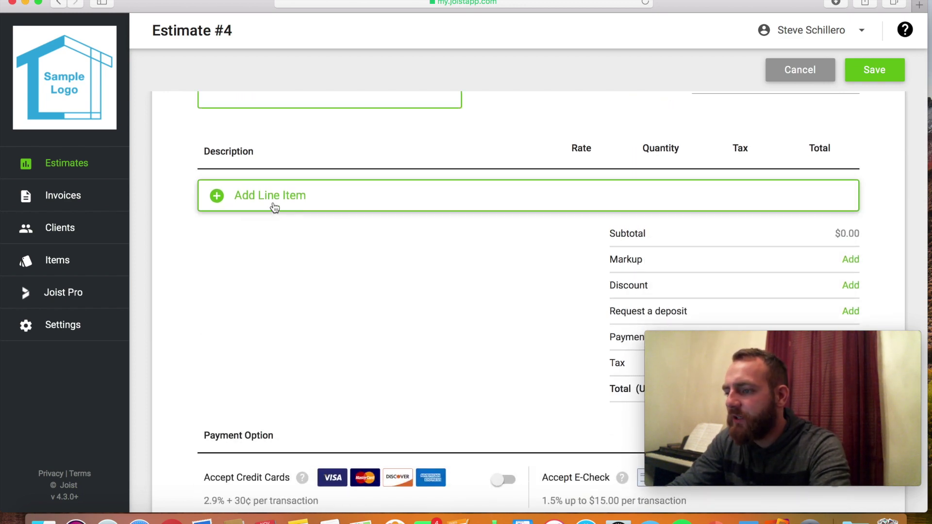
pyautogui.click(275, 207)
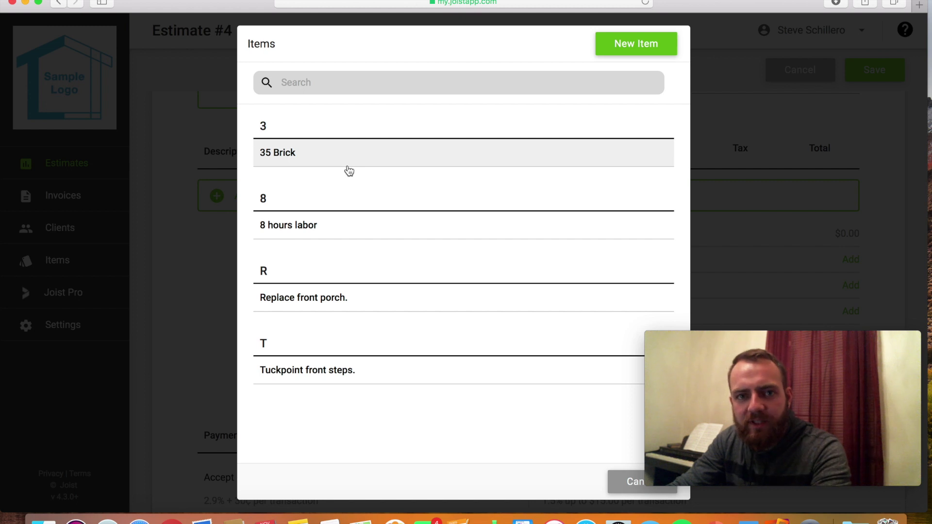
pyautogui.click(637, 52)
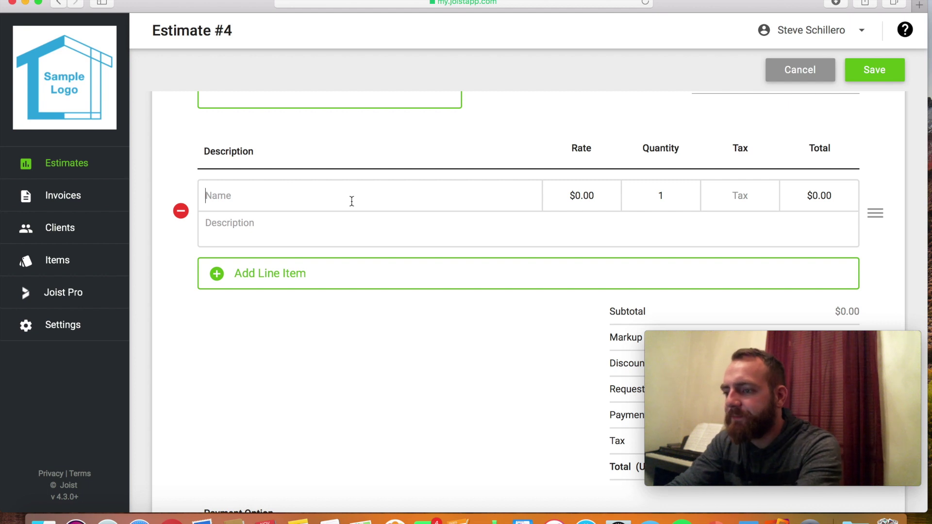
pyautogui.write('Tuck point front steps.')
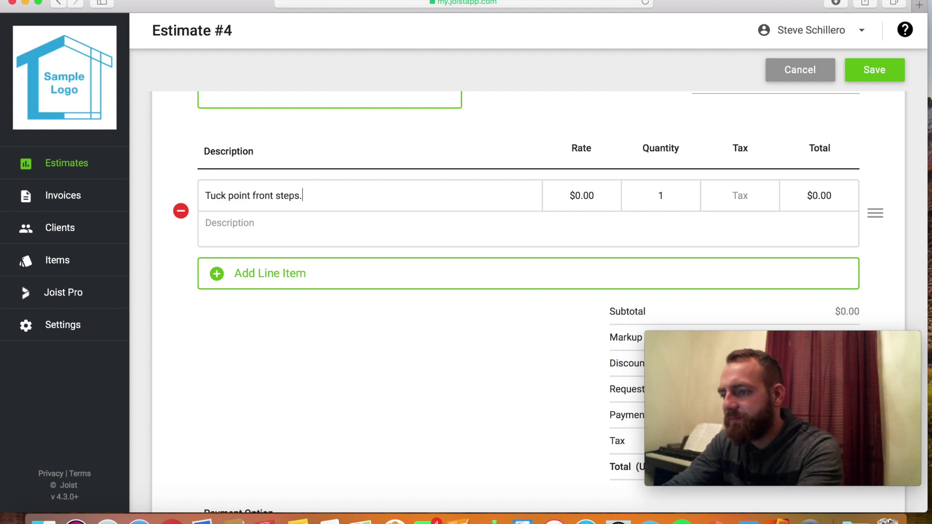
pyautogui.press('BackSpace')
pyautogui.press('BackSpace')
pyautogui.press('BackSpace')
pyautogui.press('BackSpace')
pyautogui.press('BackSpace')
pyautogui.press('BackSpace')
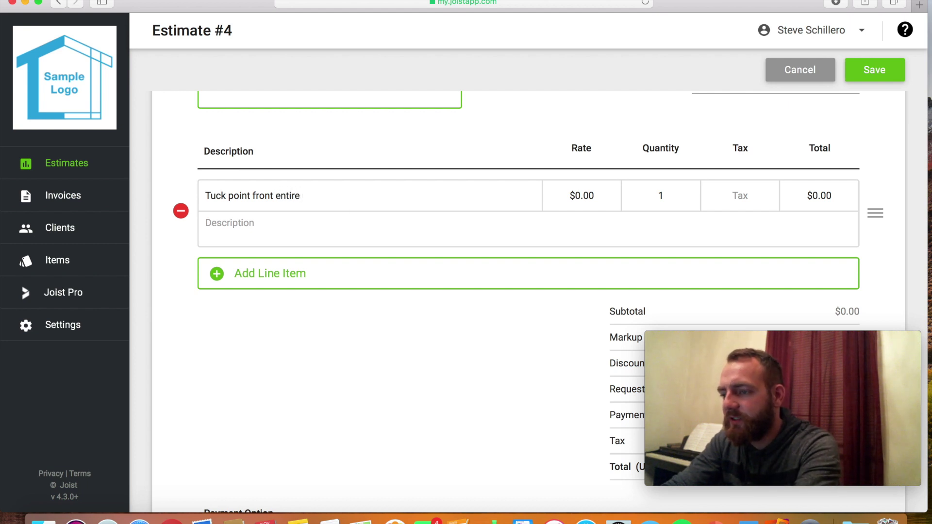
pyautogui.write('entire s')
pyautogui.press('BackSpace')
pyautogui.write('fron')
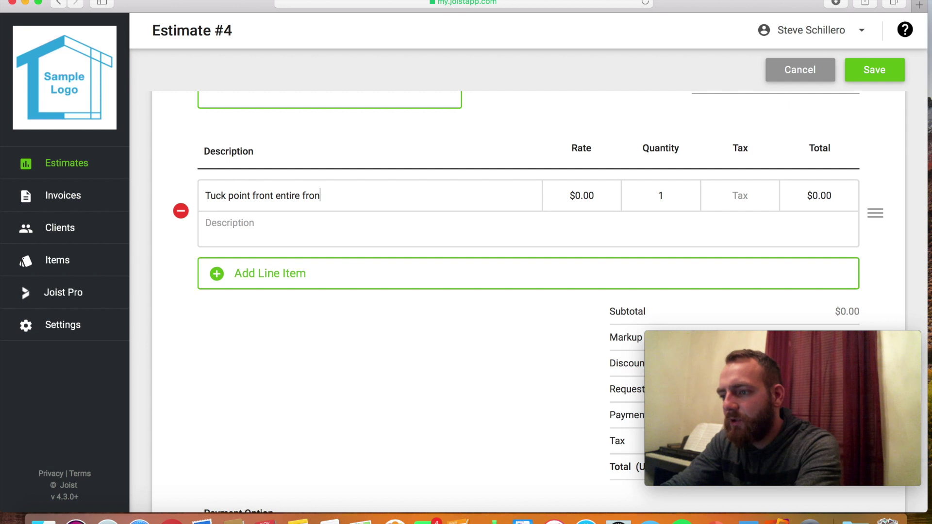
pyautogui.press('BackSpace')
pyautogui.press('BackSpace')
pyautogui.press('BackSpace')
pyautogui.press('BackSpace')
pyautogui.press('BackSpace')
pyautogui.press('BackSpace')
pyautogui.press('BackSpace')
pyautogui.press('BackSpace')
pyautogui.press('BackSpace')
pyautogui.press('BackSpace')
pyautogui.press('BackSpace')
pyautogui.press('BackSpace')
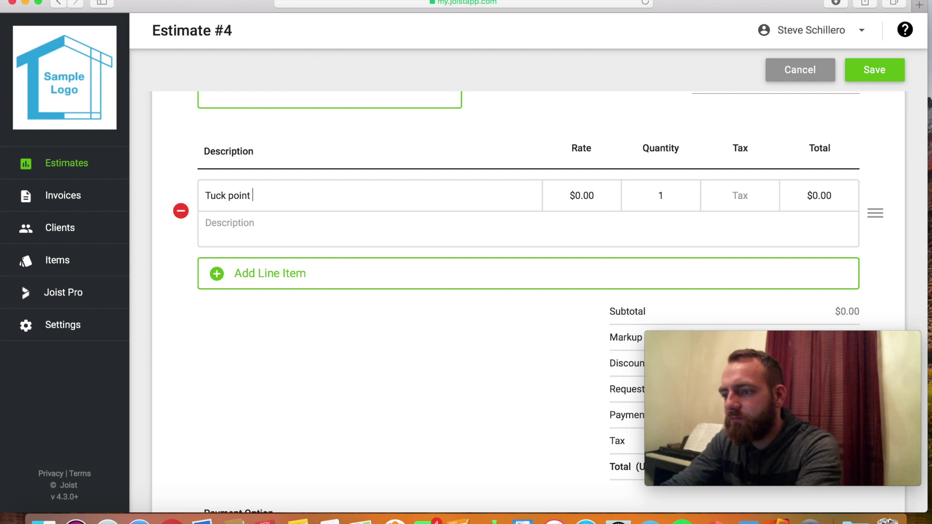
pyautogui.write('entire front steps.')
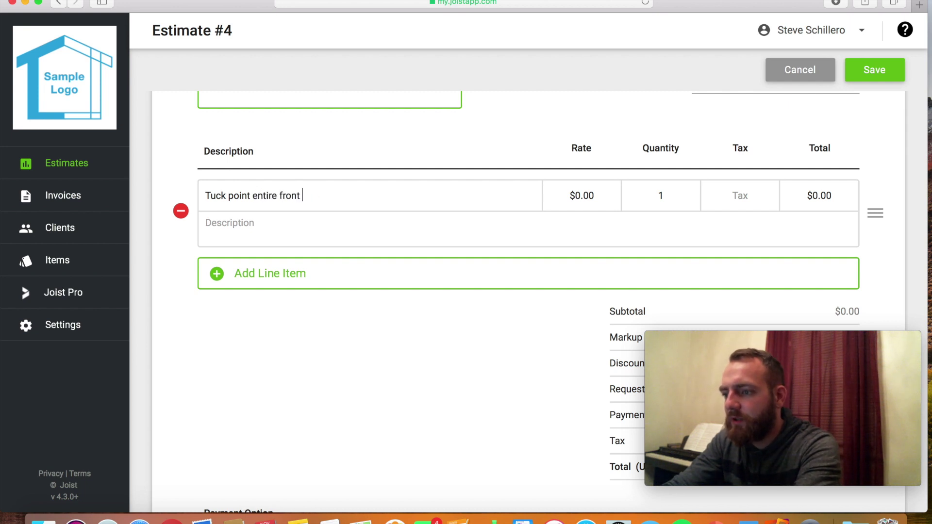
pyautogui.click(581, 195)
pyautogui.write('500')
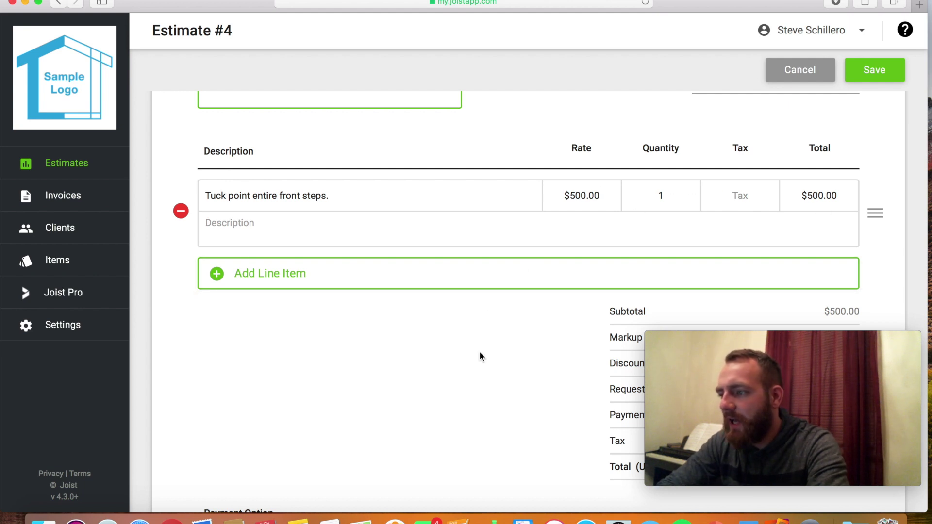
pyautogui.scroll(-1, 479, 356)
# Apply a 25% discount to Estimate #4, bringing the total to $375.
pyautogui.scroll(-3, 580, 322)
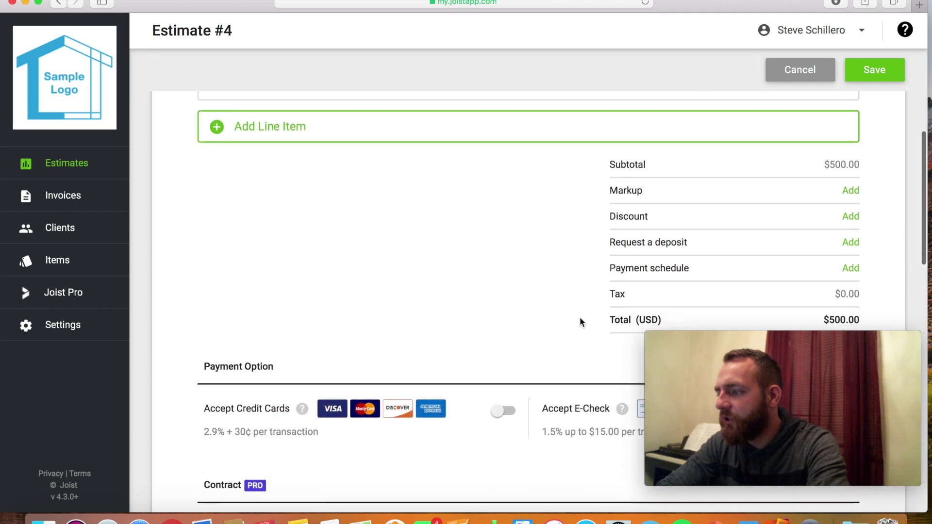
pyautogui.scroll(-1, 579, 316)
pyautogui.click(847, 192)
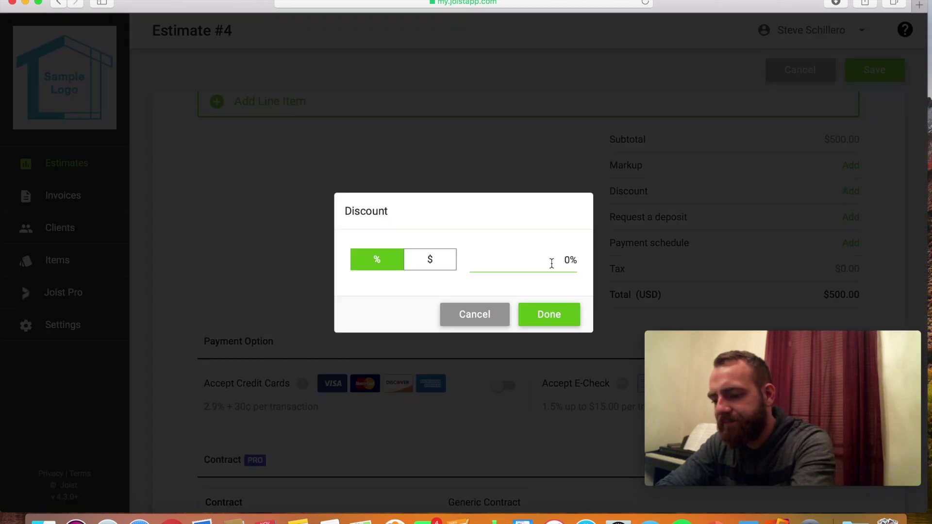
pyautogui.click(552, 263)
pyautogui.write('25')
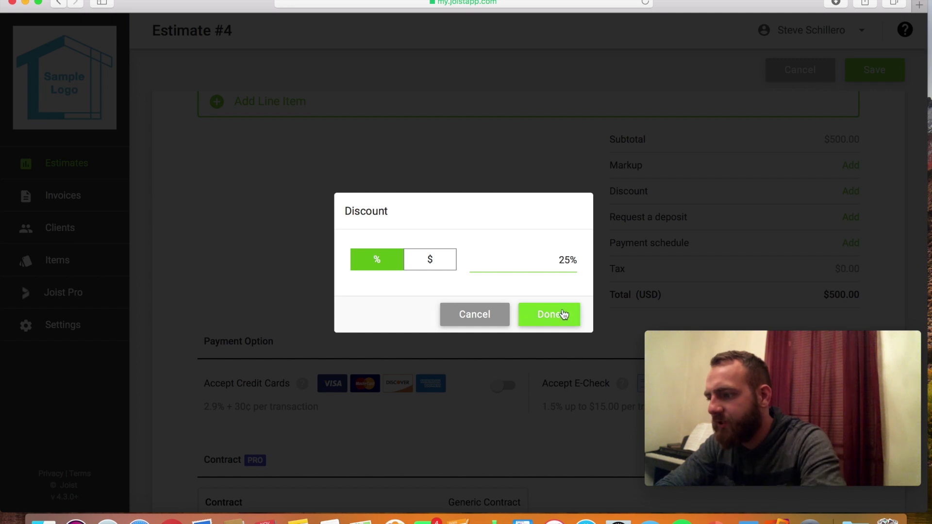
pyautogui.click(560, 320)
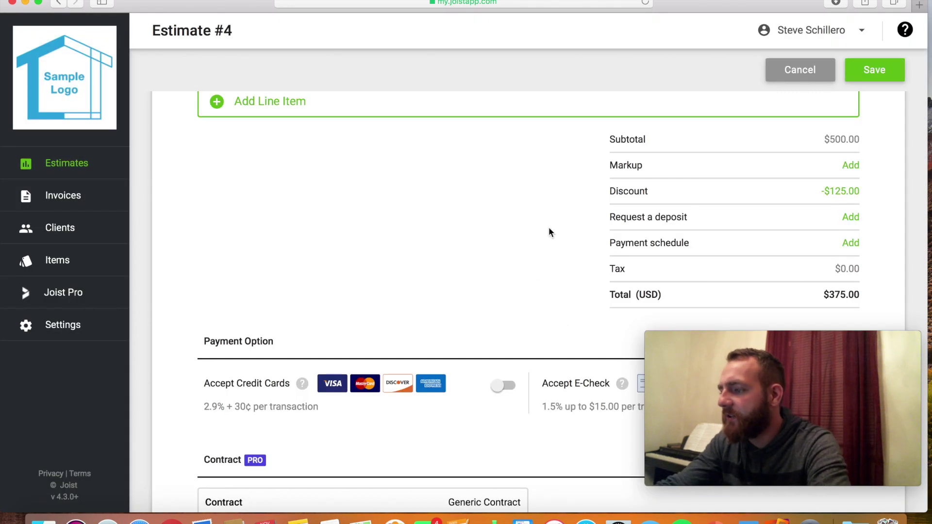
# Show my signature, add the client note 'Hey there', and save the estimate.
pyautogui.scroll(-2, 549, 230)
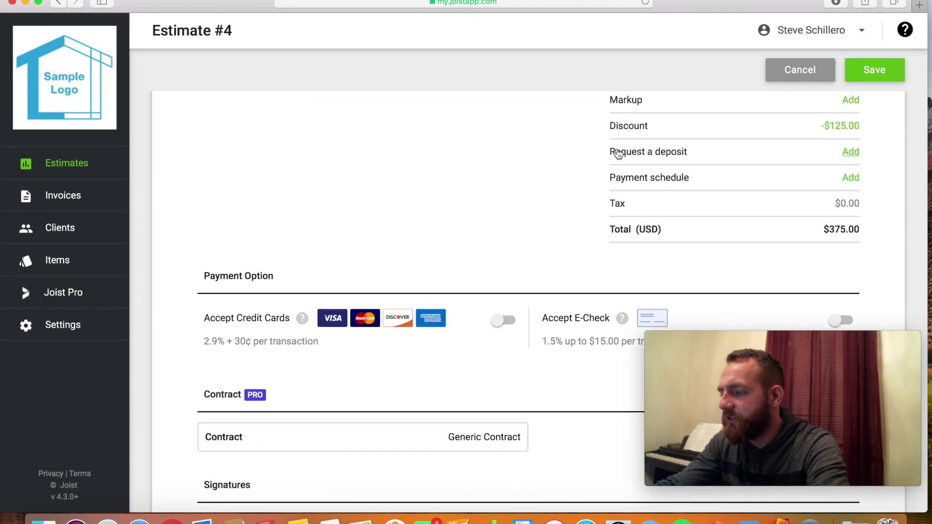
pyautogui.scroll(-4, 436, 228)
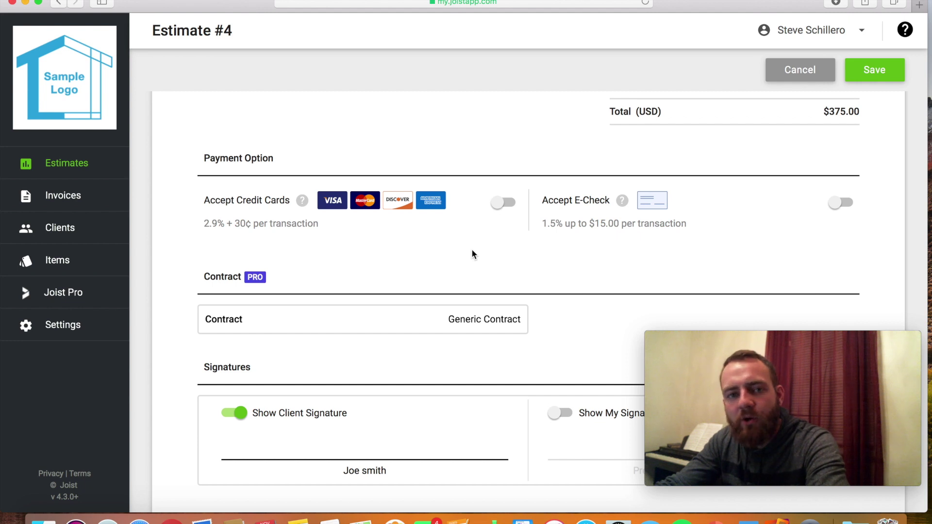
pyautogui.scroll(-5, 472, 250)
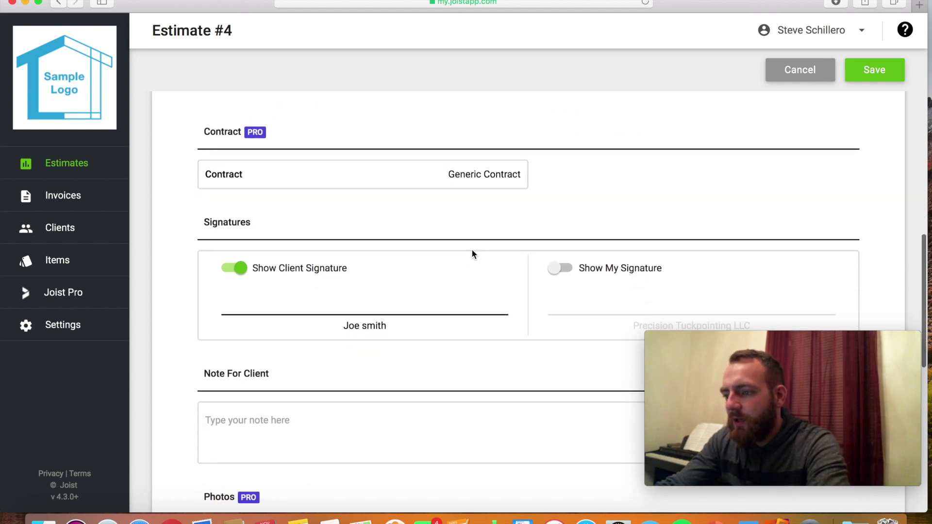
pyautogui.scroll(-2, 472, 252)
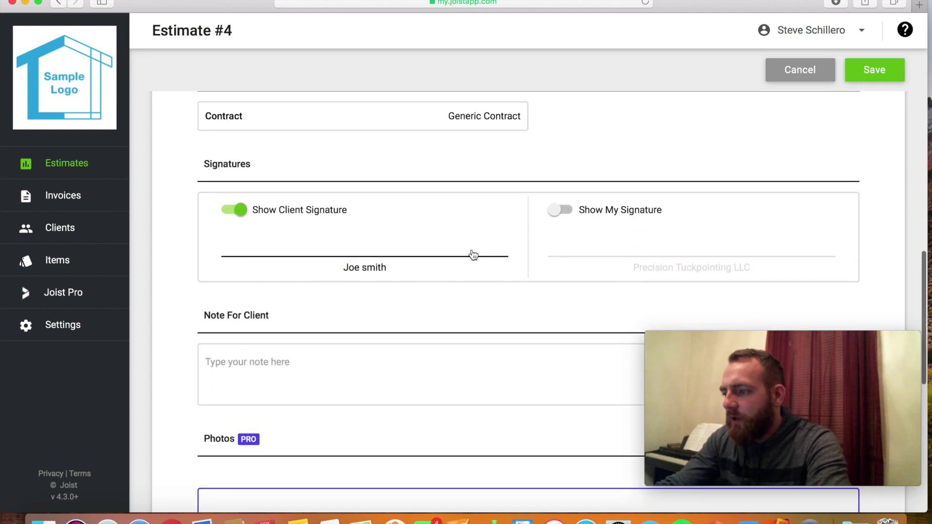
pyautogui.click(556, 211)
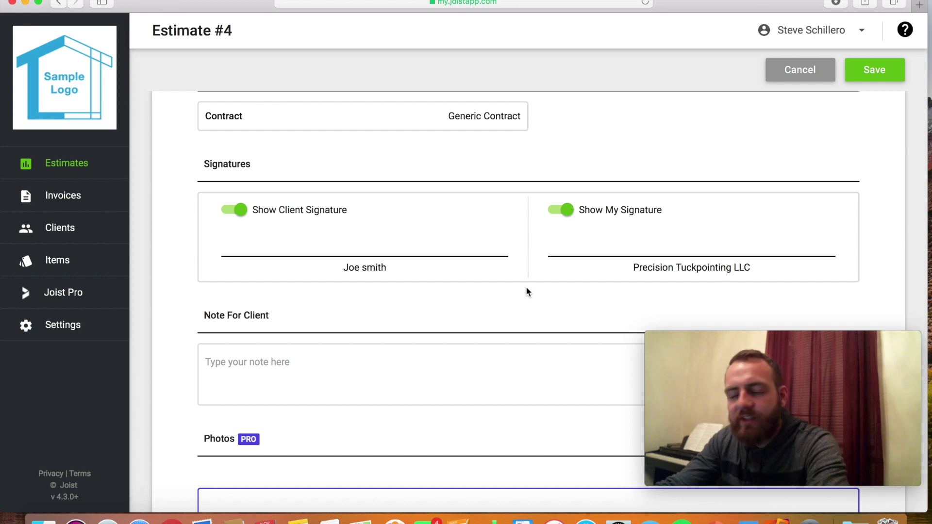
pyautogui.scroll(-5, 527, 290)
pyautogui.click(281, 227)
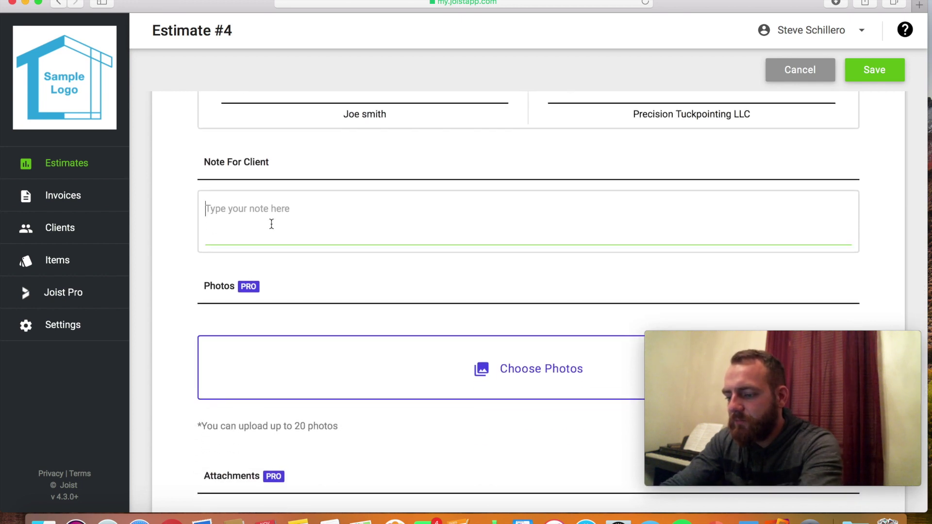
pyautogui.write('Hey there!')
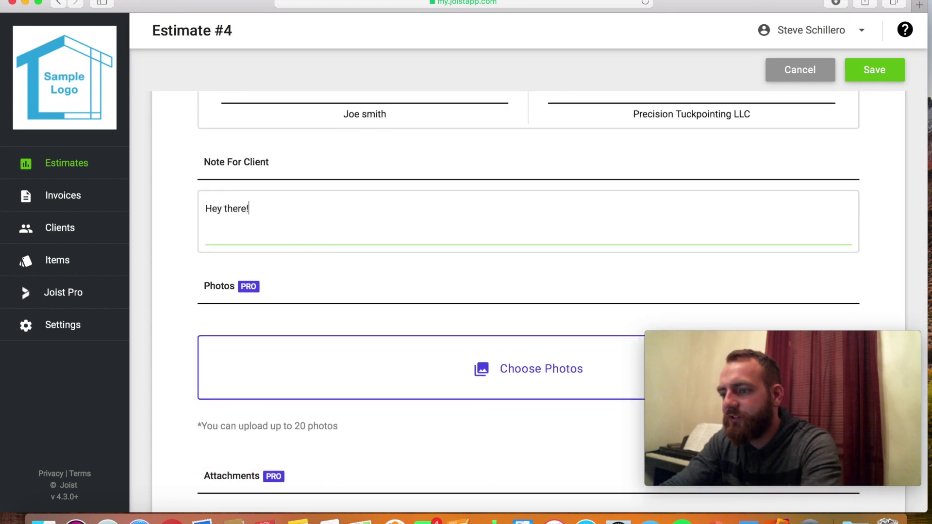
pyautogui.scroll(-6, 279, 237)
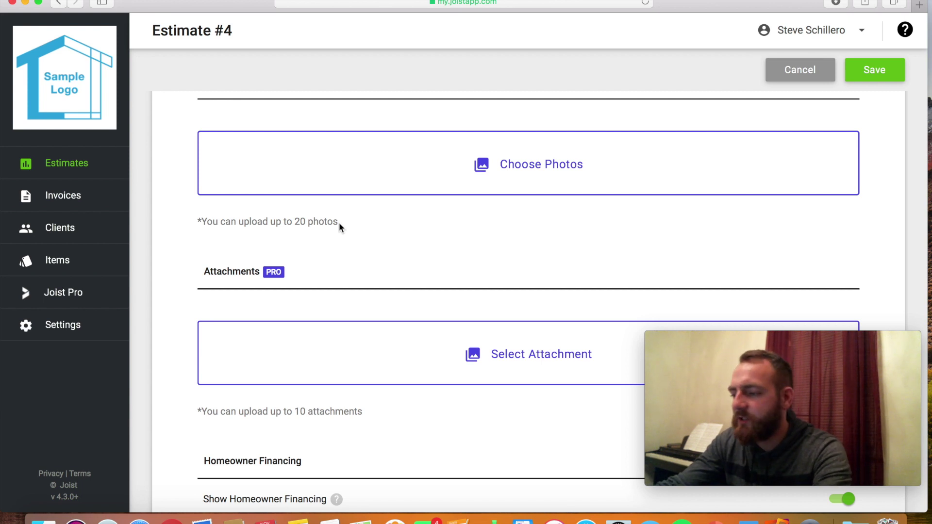
pyautogui.scroll(-3, 340, 227)
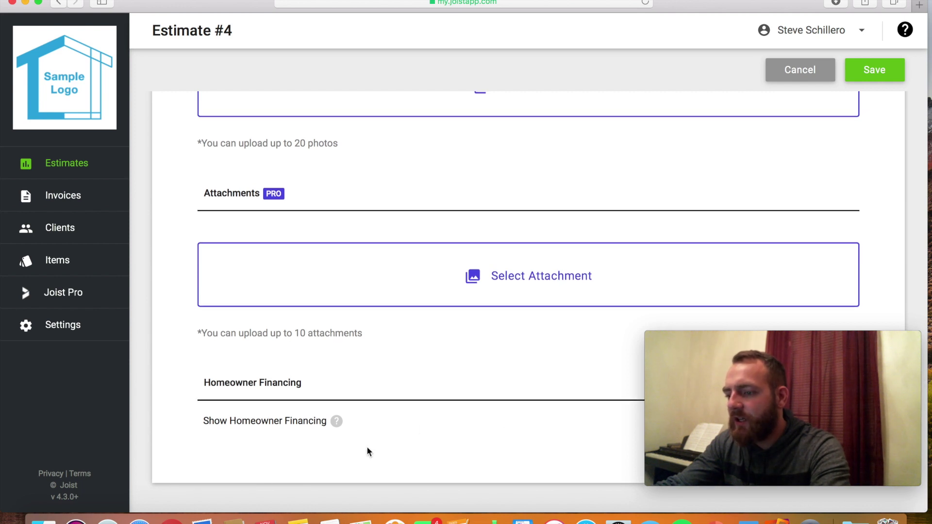
pyautogui.click(867, 71)
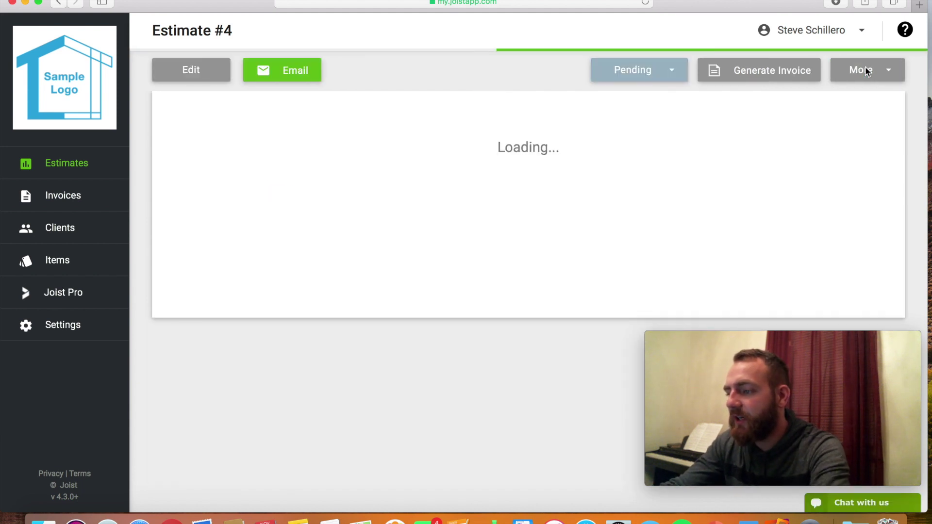
pyautogui.scroll(-2, 666, 250)
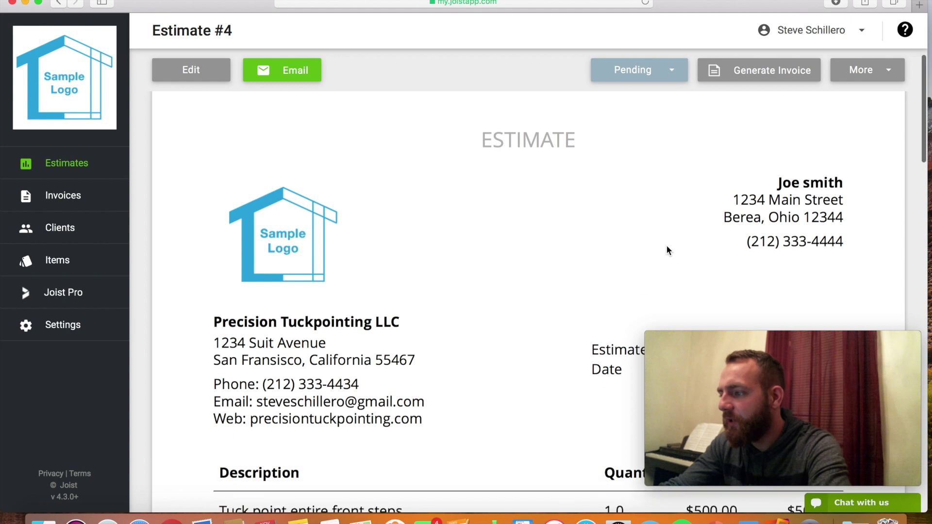
pyautogui.rightClick(663, 238)
pyautogui.click(395, 304)
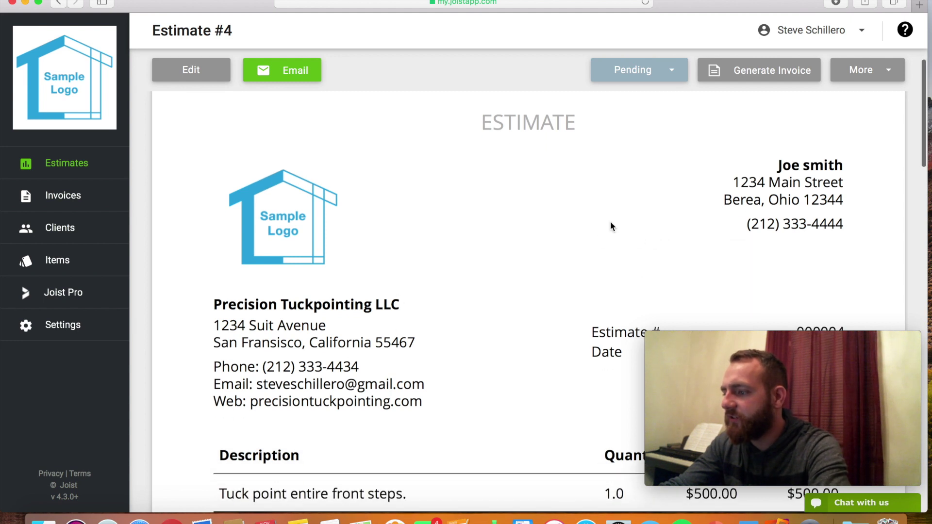
pyautogui.scroll(-6, 610, 225)
pyautogui.scroll(-4, 610, 225)
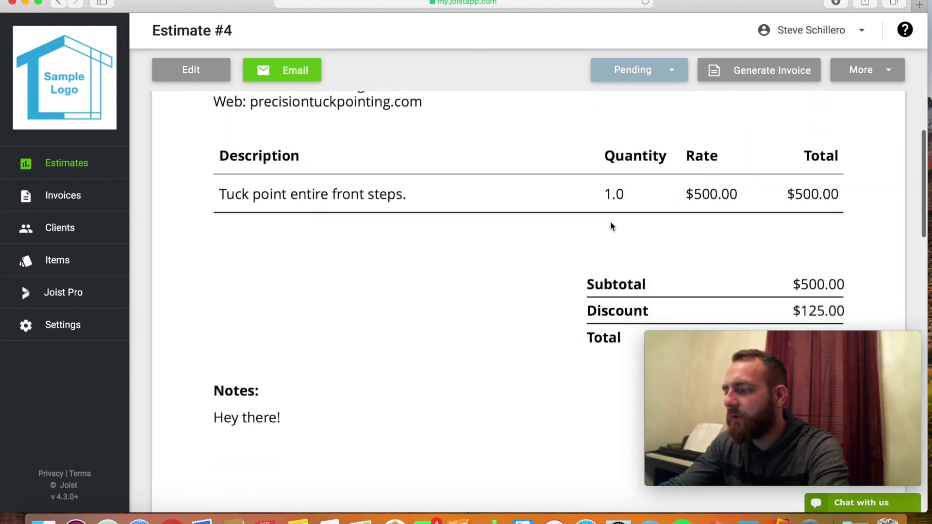
pyautogui.scroll(4, 611, 225)
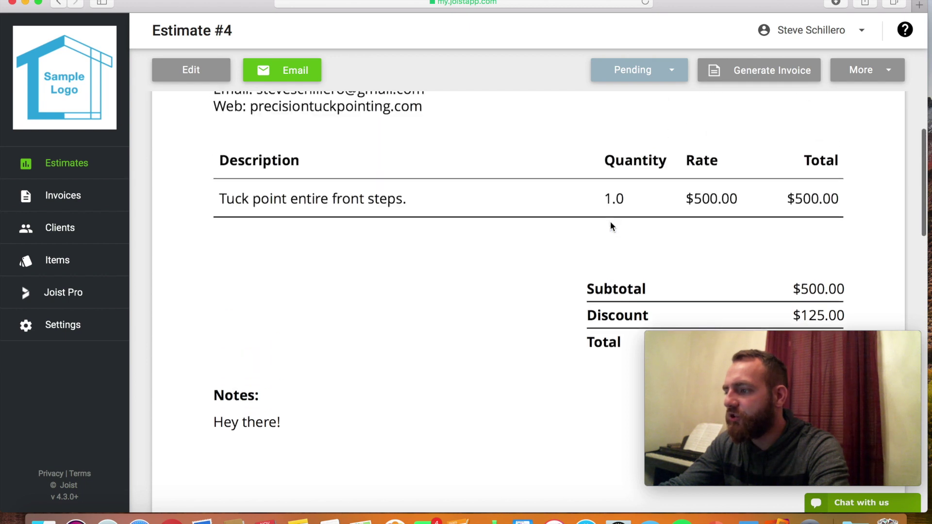
pyautogui.click(861, 69)
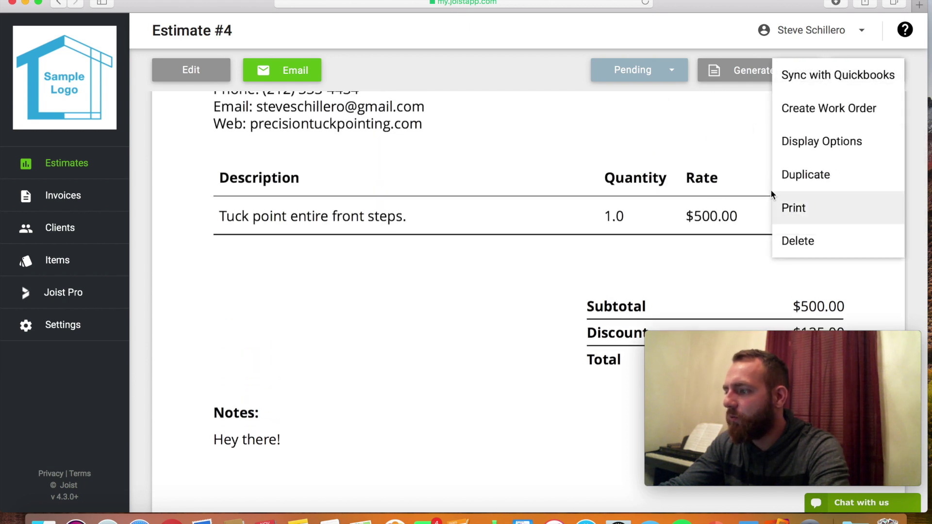
pyautogui.click(844, 141)
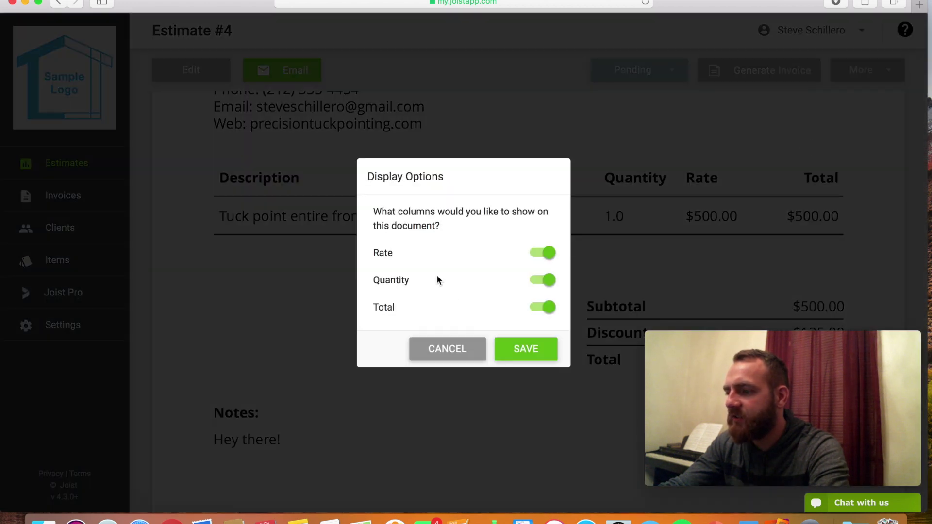
pyautogui.click(549, 253)
pyautogui.click(542, 279)
pyautogui.click(519, 346)
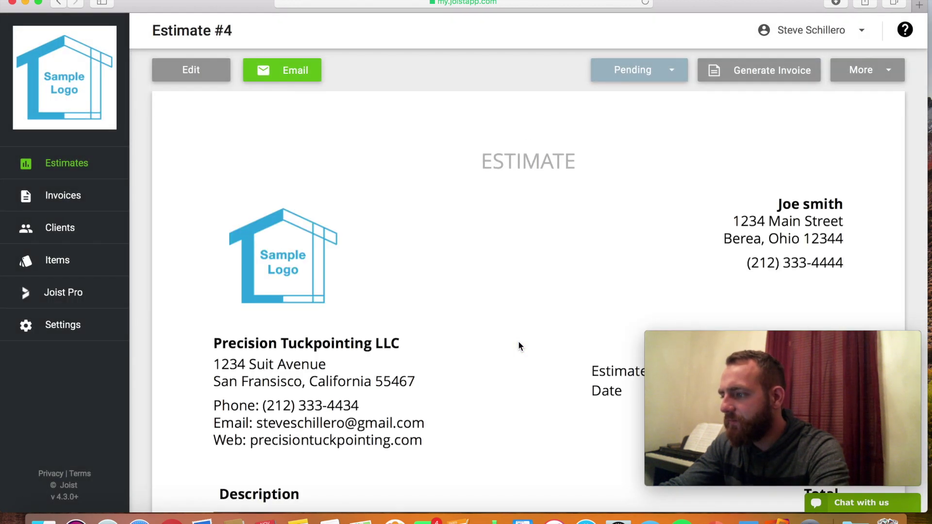
pyautogui.scroll(-10, 519, 345)
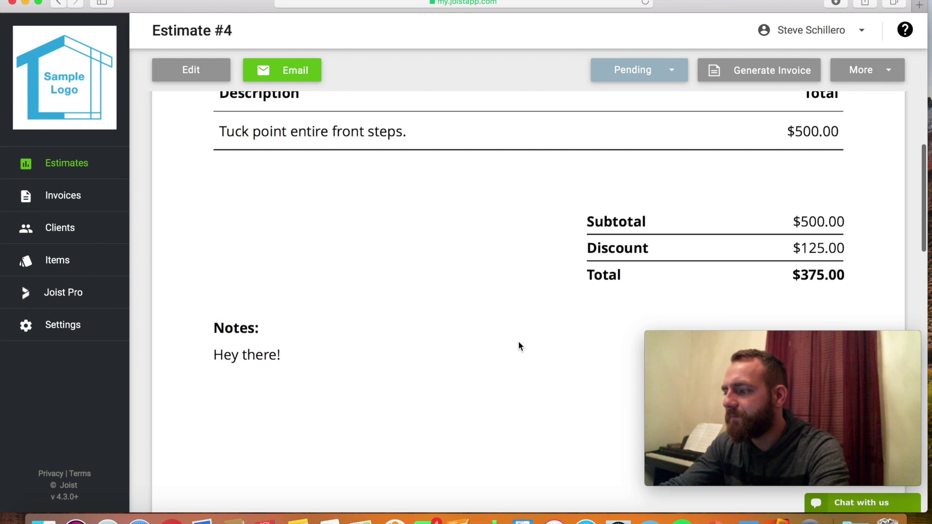
pyautogui.scroll(-12, 519, 346)
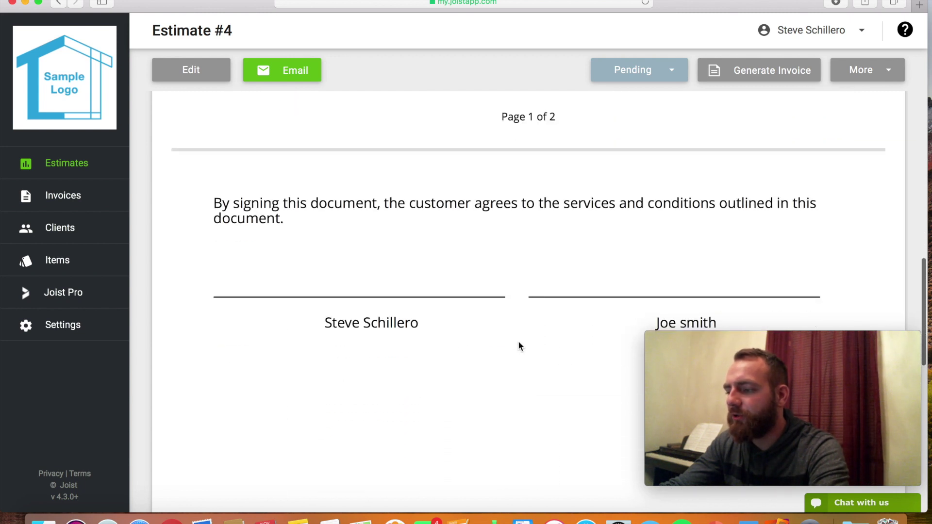
pyautogui.scroll(-8, 518, 345)
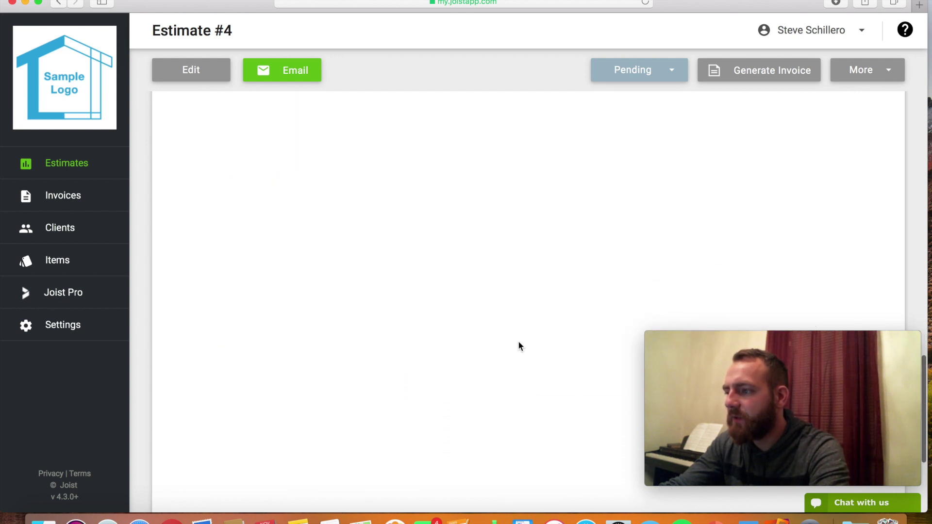
pyautogui.scroll(14, 518, 341)
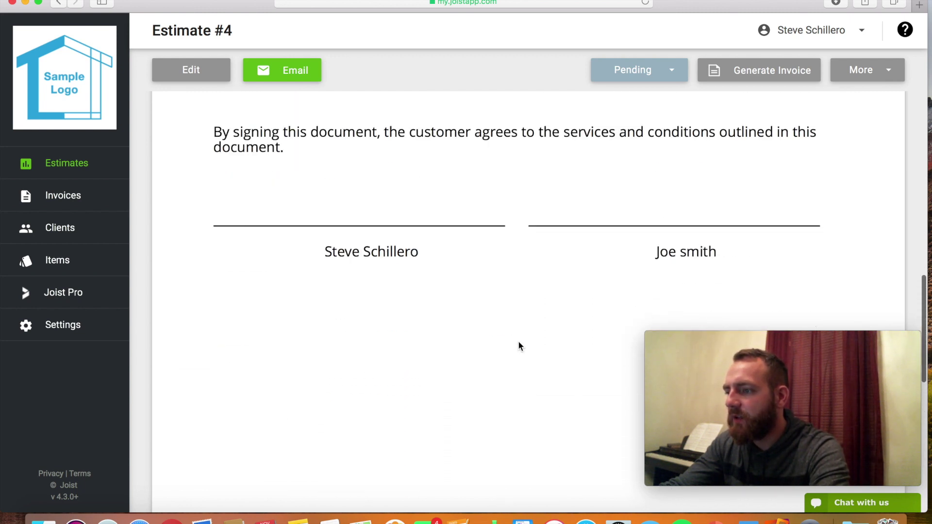
# Email Estimate #4 to the client, keeping the prefilled subject and message.
pyautogui.click(301, 81)
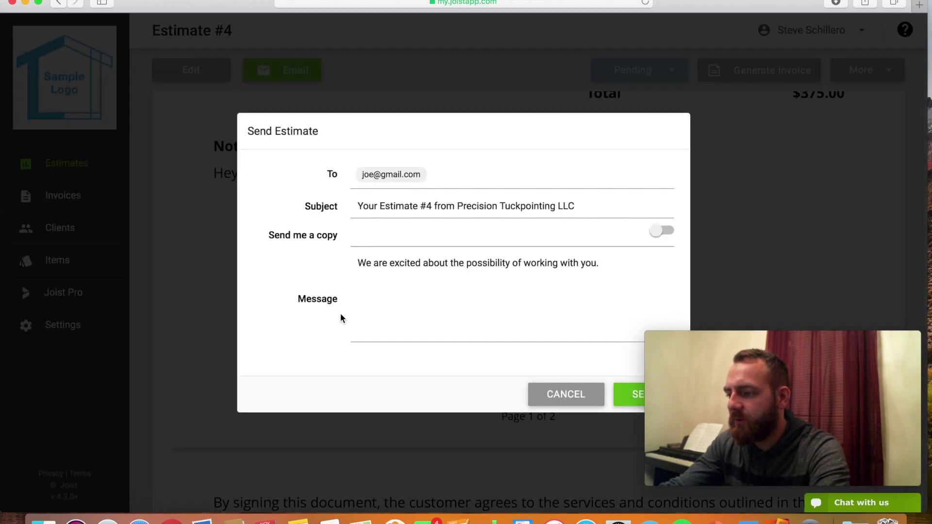
pyautogui.click(628, 408)
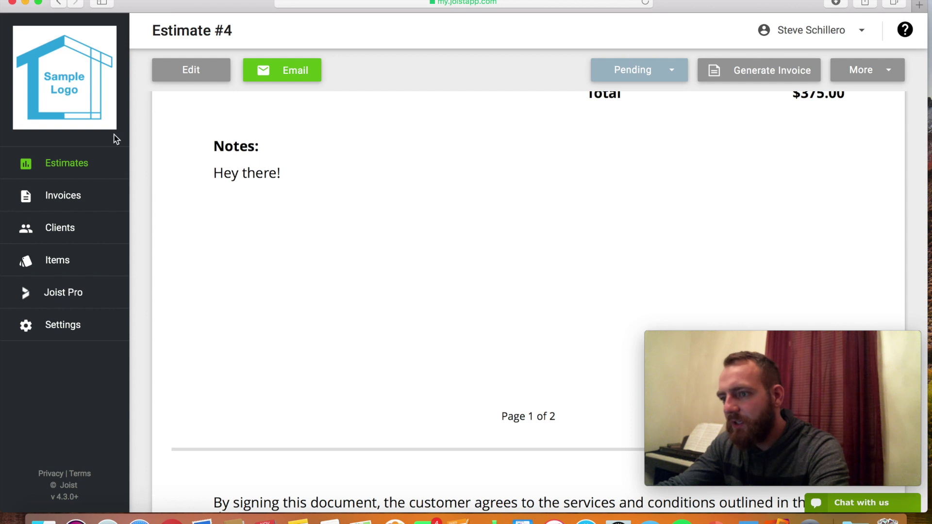
# Check the Approved and Declined estimates, then return to Pending where Estimate #4 shows Sent at $375.00.
pyautogui.click(89, 173)
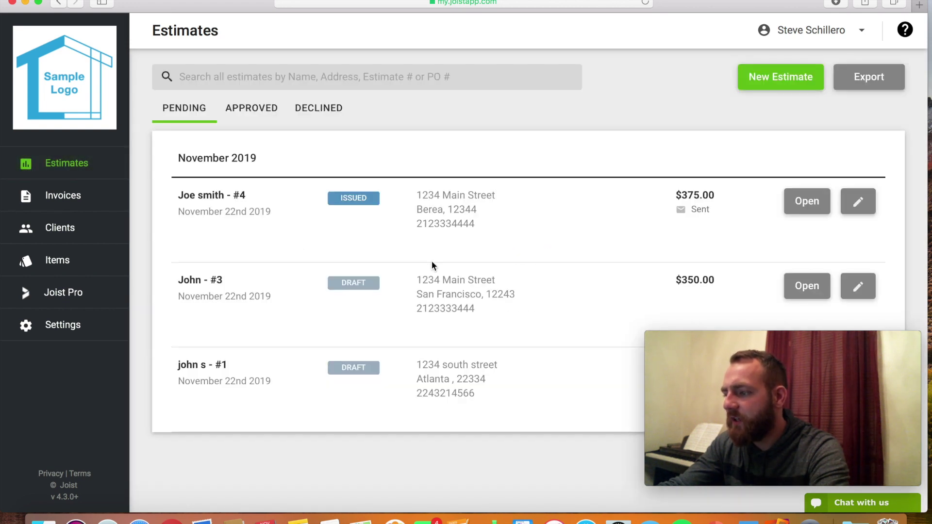
pyautogui.scroll(-1, 432, 260)
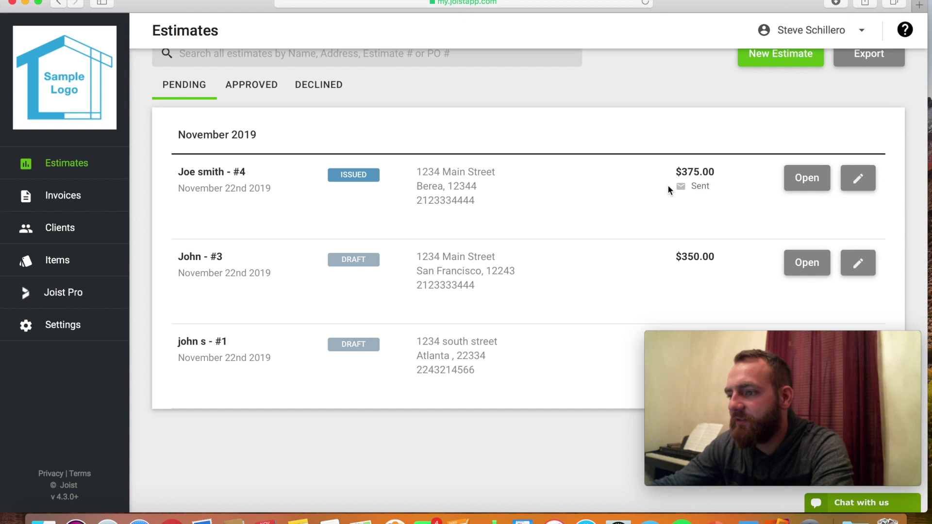
pyautogui.scroll(1, 668, 187)
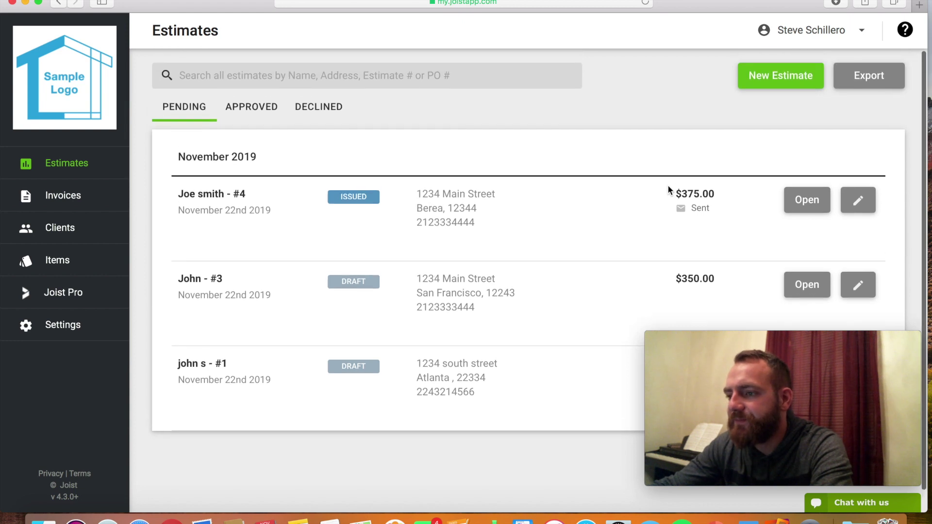
pyautogui.click(253, 112)
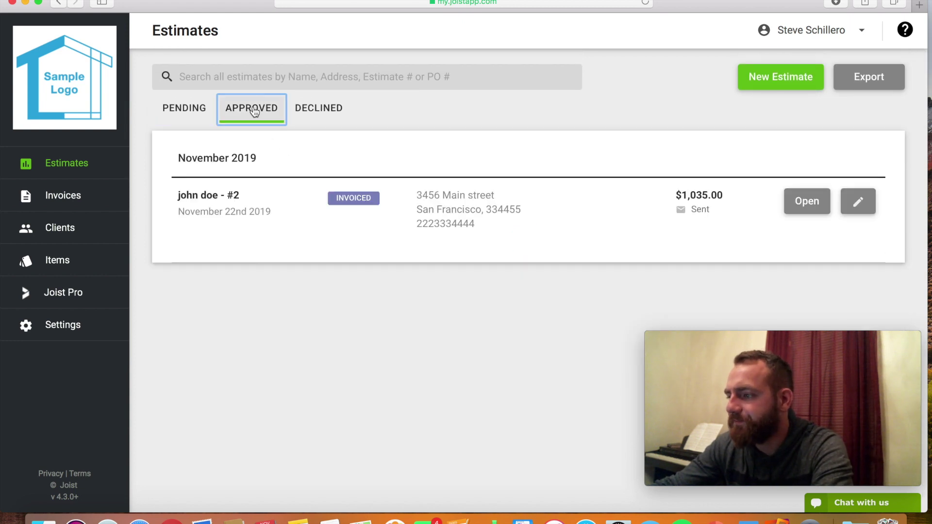
pyautogui.click(317, 116)
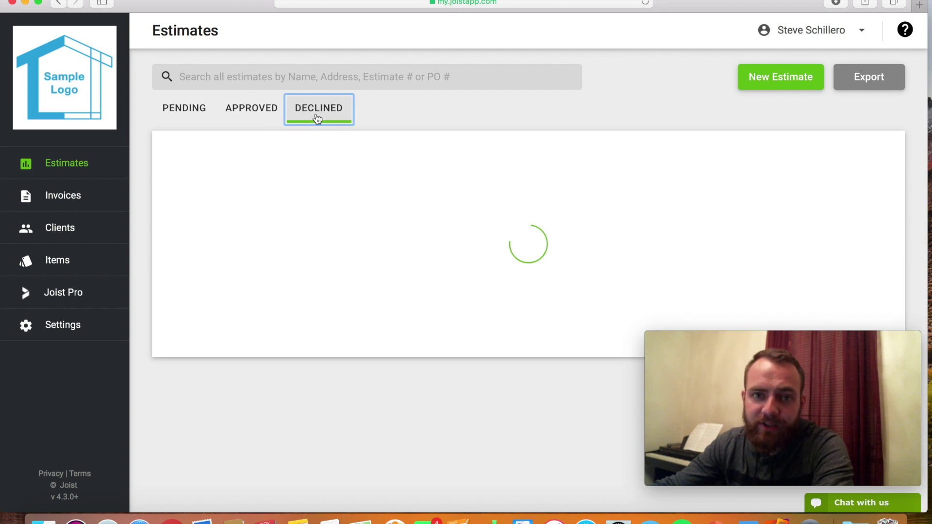
pyautogui.click(204, 115)
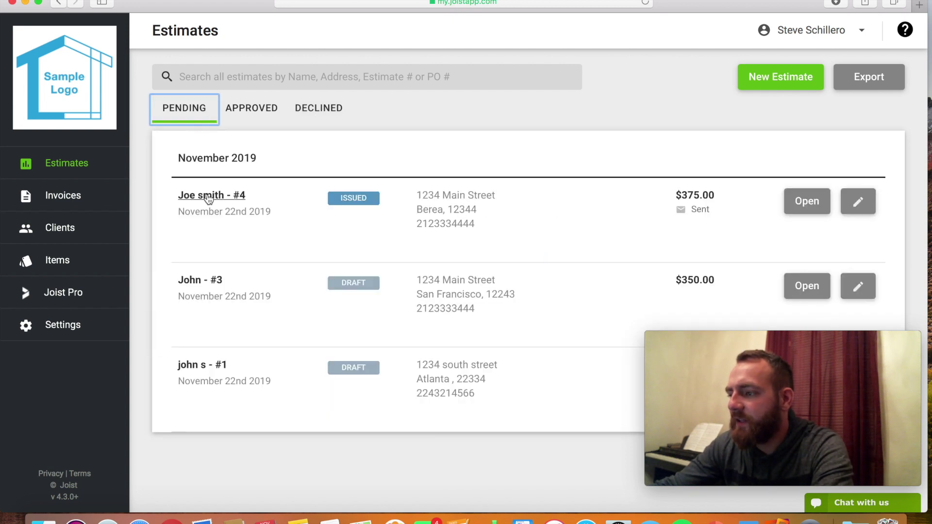
# Generate Invoice #2 from Estimate #4, then cancel the invoice email dialog.
pyautogui.click(208, 196)
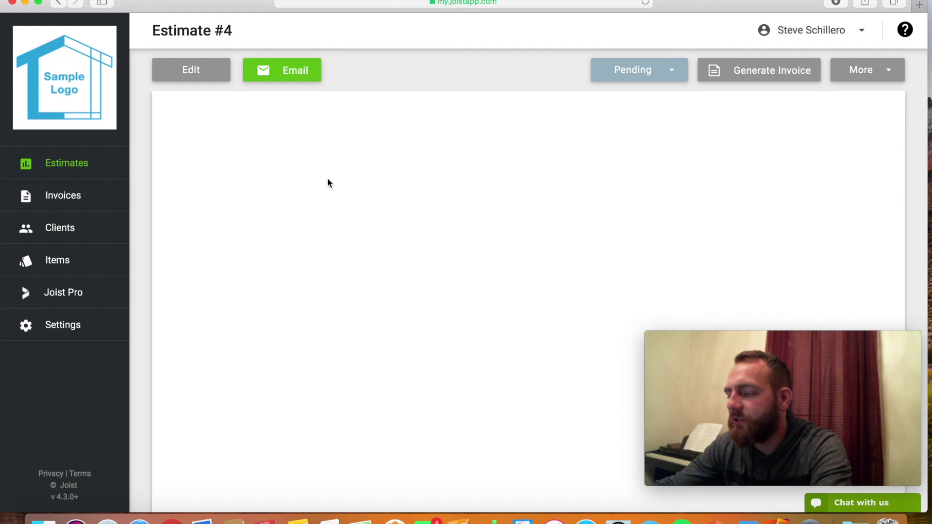
pyautogui.click(765, 79)
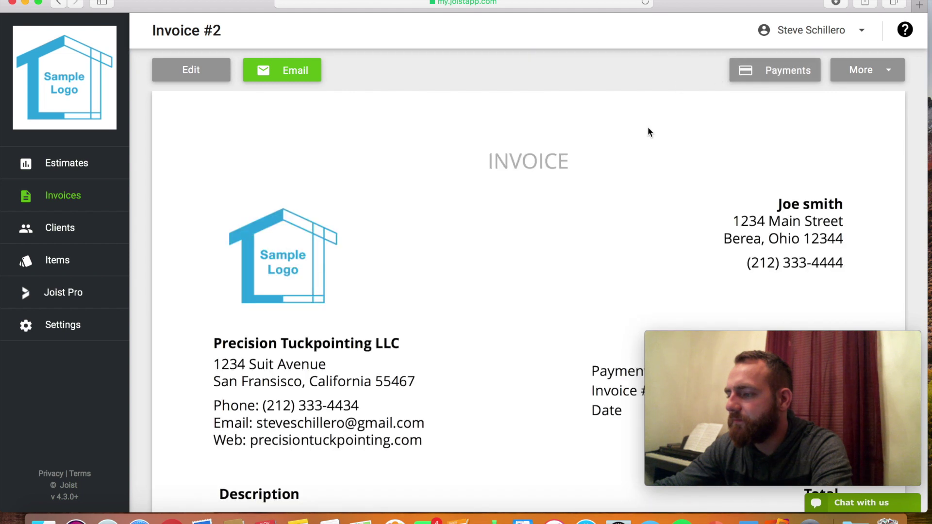
pyautogui.click(295, 74)
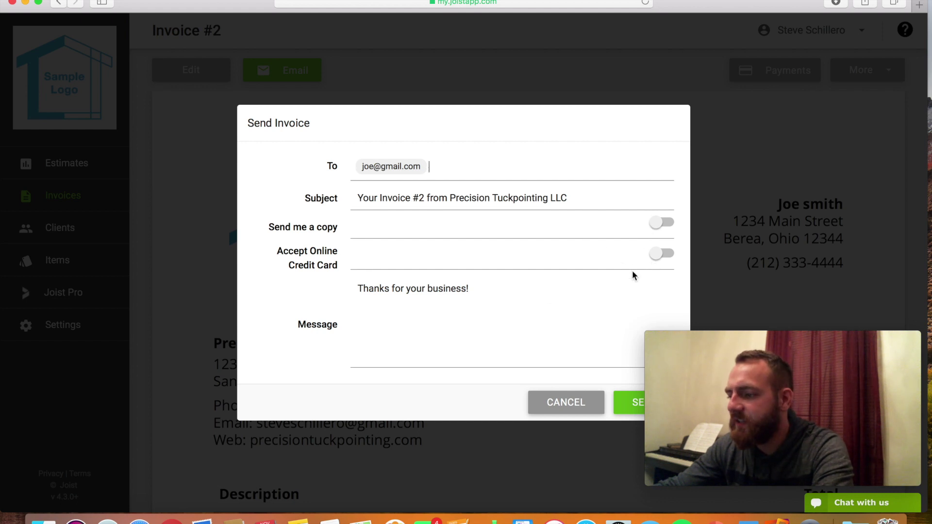
pyautogui.click(547, 401)
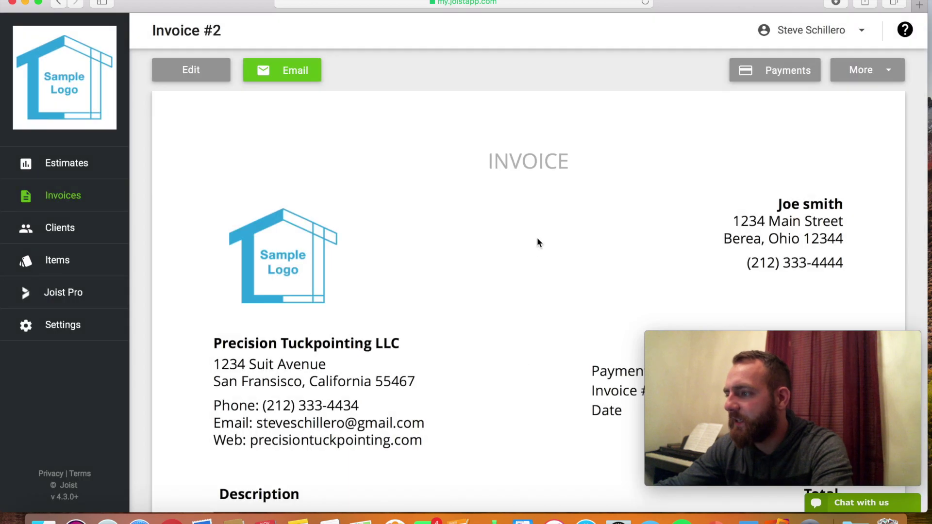
# Record a full $375.00 payment by check number 123 on Invoice #2.
pyautogui.click(766, 72)
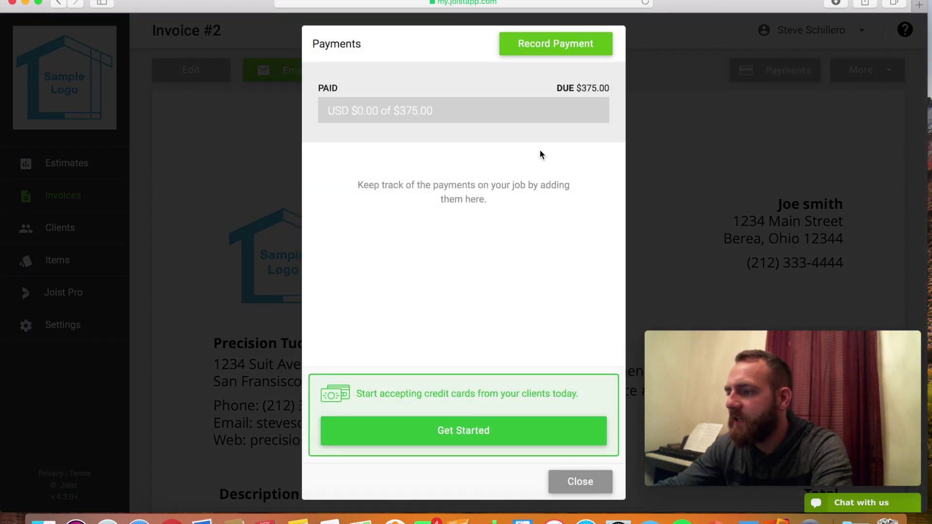
pyautogui.click(561, 45)
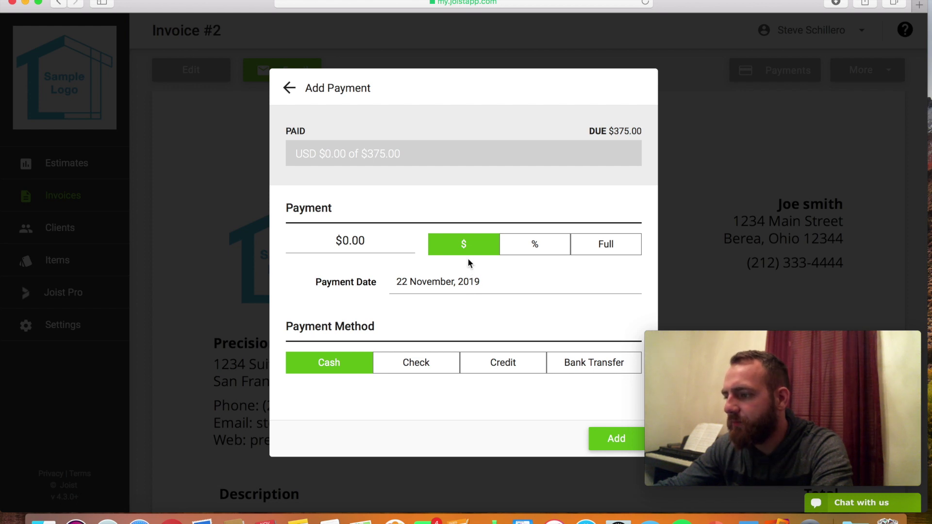
pyautogui.click(606, 247)
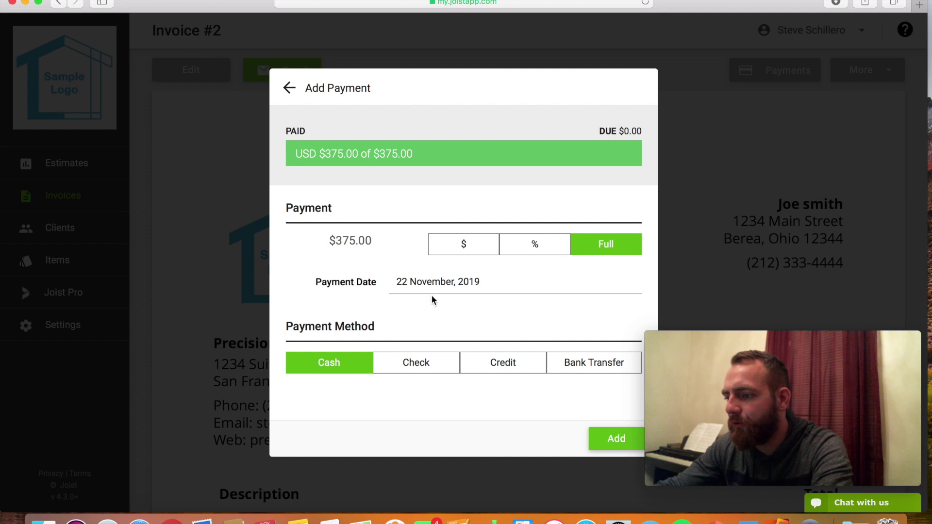
pyautogui.click(398, 370)
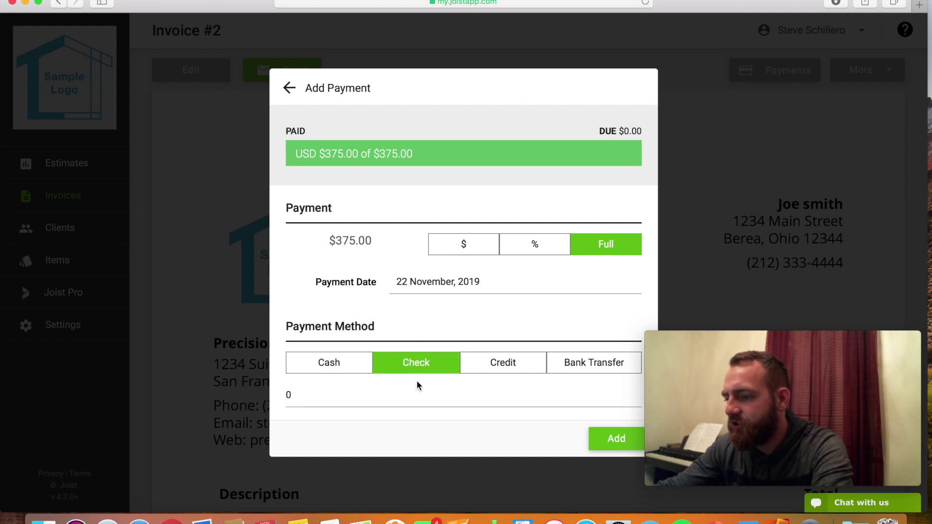
pyautogui.click(398, 391)
pyautogui.write('123')
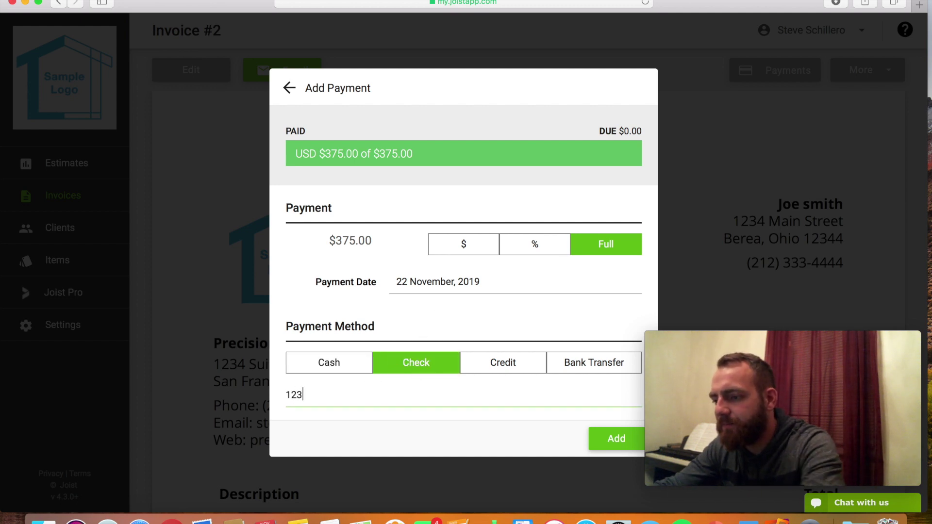
pyautogui.click(604, 443)
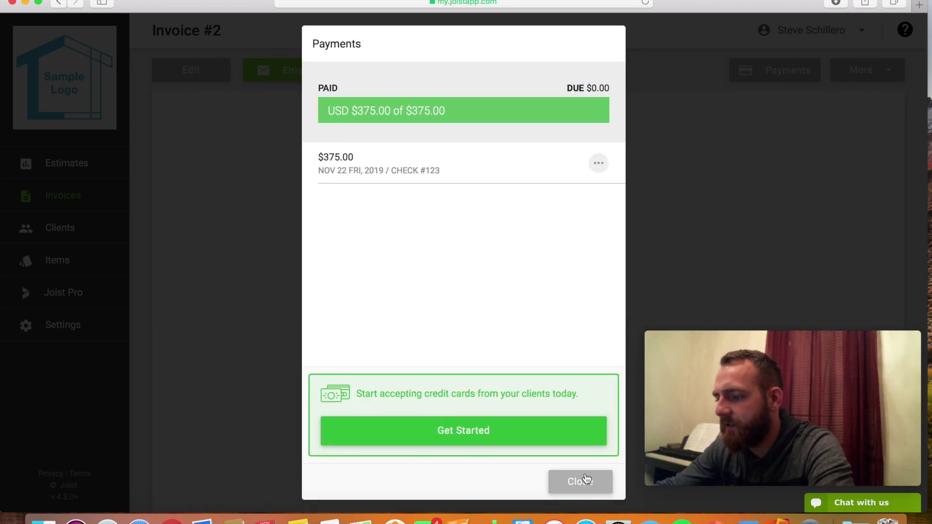
pyautogui.click(584, 473)
# Check the paid Invoice #2, cancel its receipt email, then go to the Invoices list.
pyautogui.scroll(-10, 555, 300)
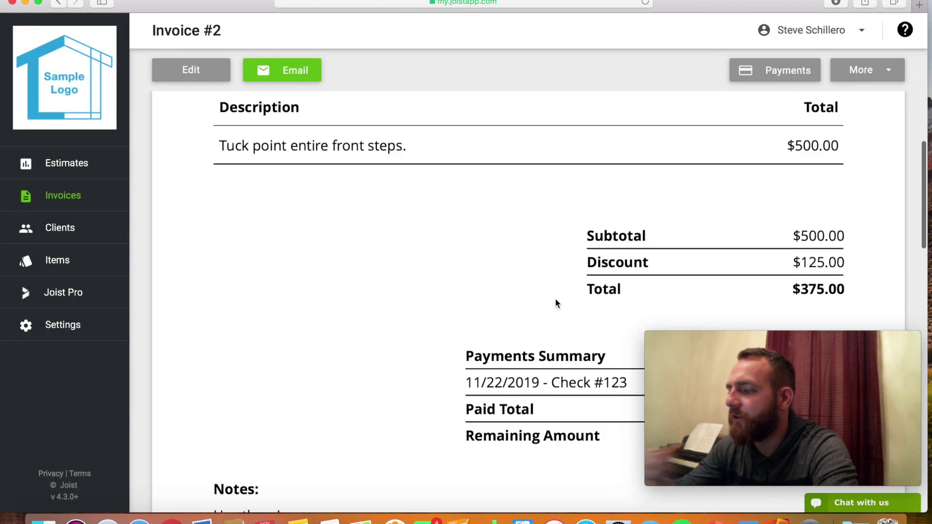
pyautogui.scroll(-5, 555, 299)
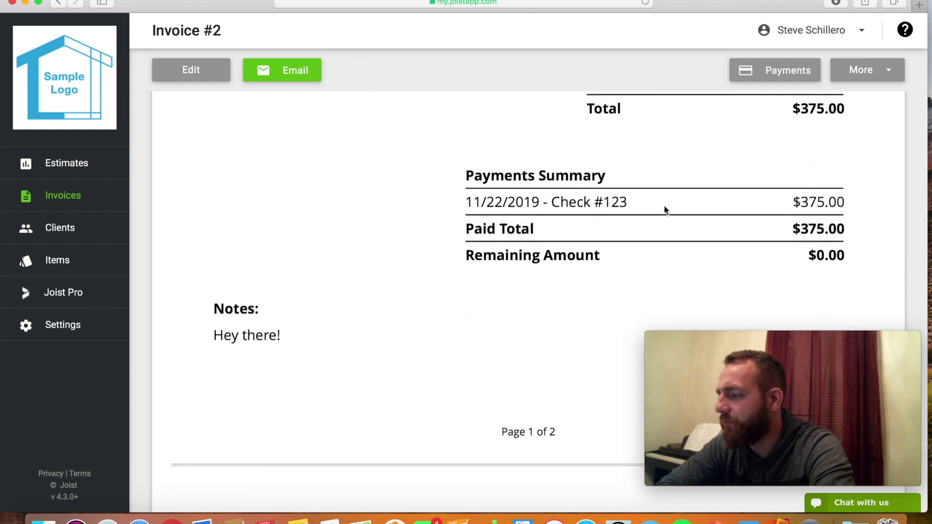
pyautogui.scroll(-8, 769, 208)
pyautogui.scroll(5, 770, 209)
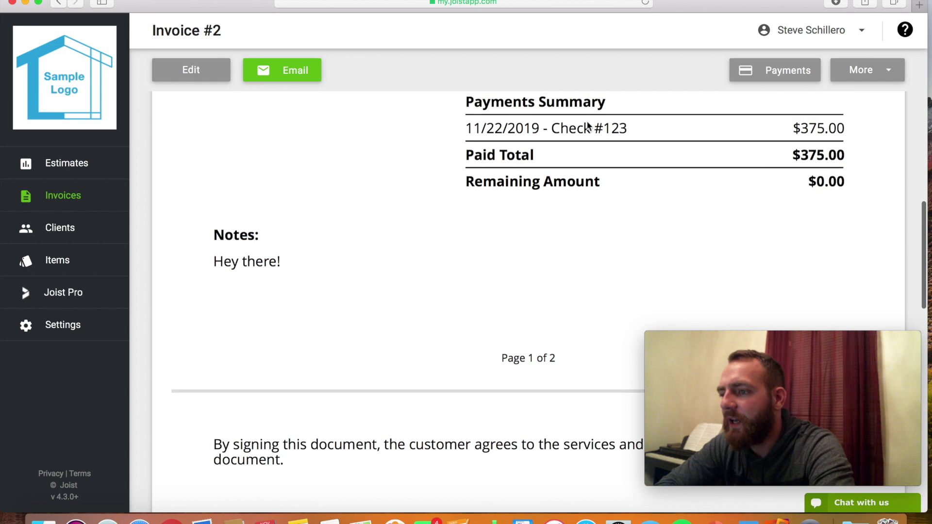
pyautogui.click(301, 70)
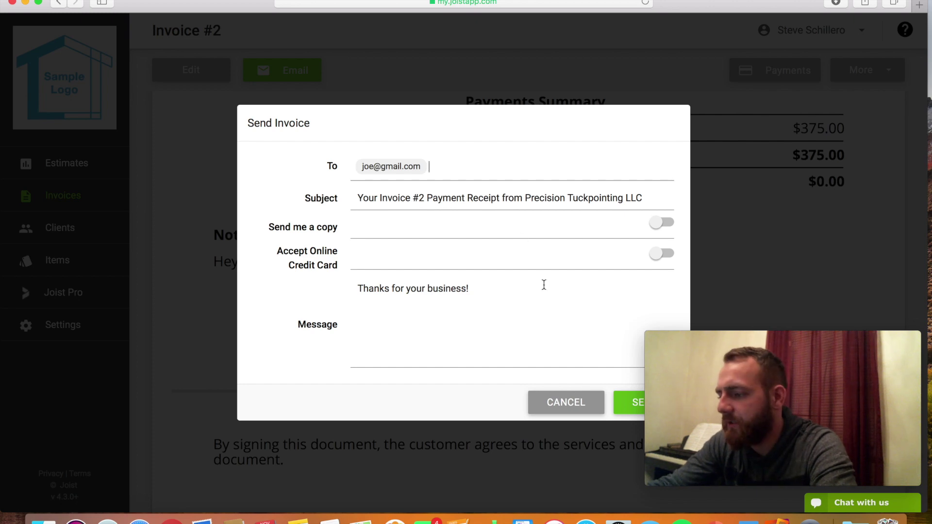
pyautogui.click(557, 402)
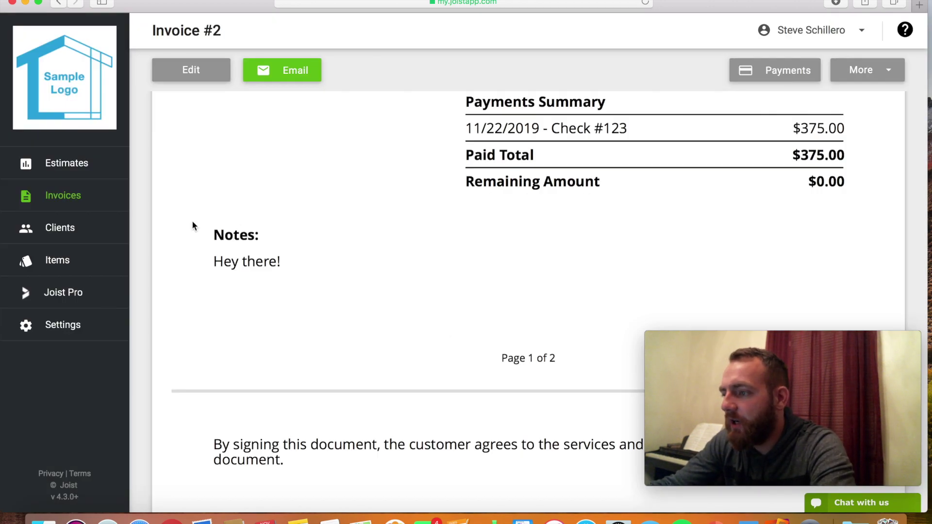
pyautogui.click(74, 196)
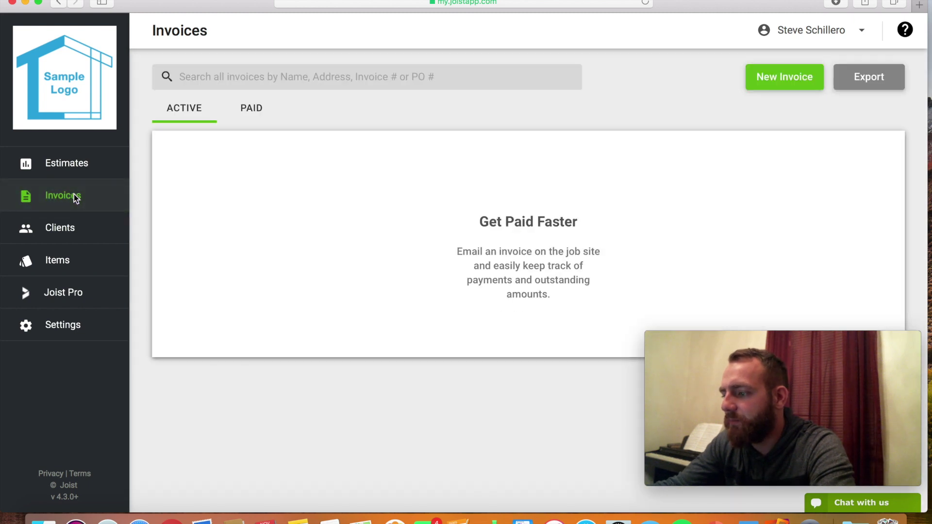
# Check the Paid invoices tab, view one client's contact and billing details, then open the Items list.
pyautogui.click(251, 110)
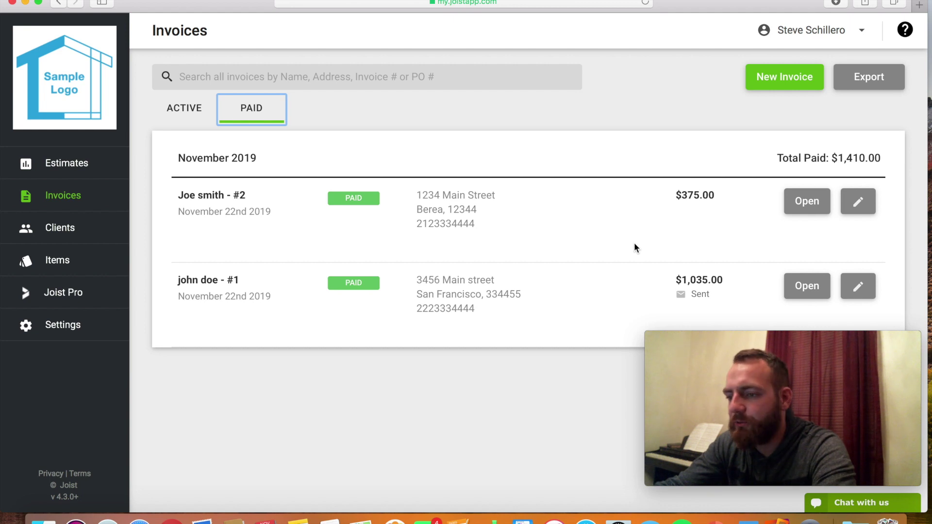
pyautogui.click(81, 229)
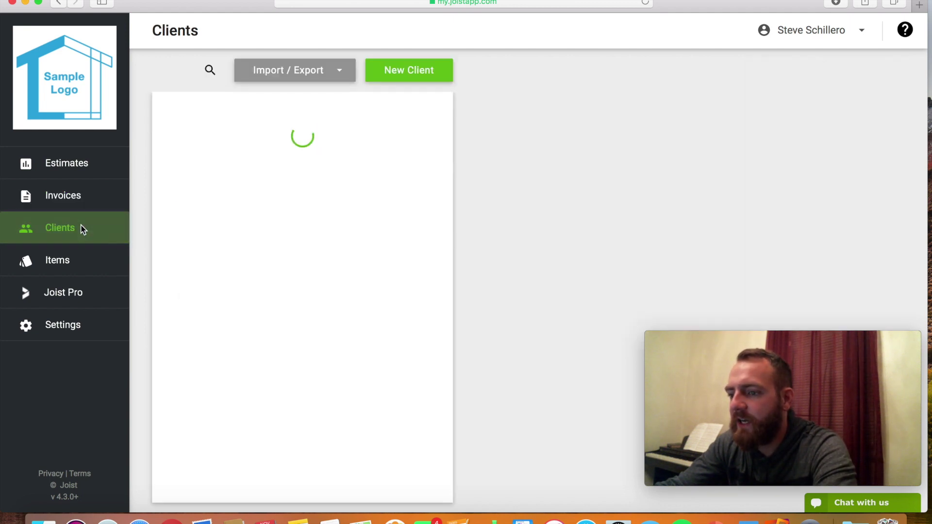
pyautogui.click(185, 210)
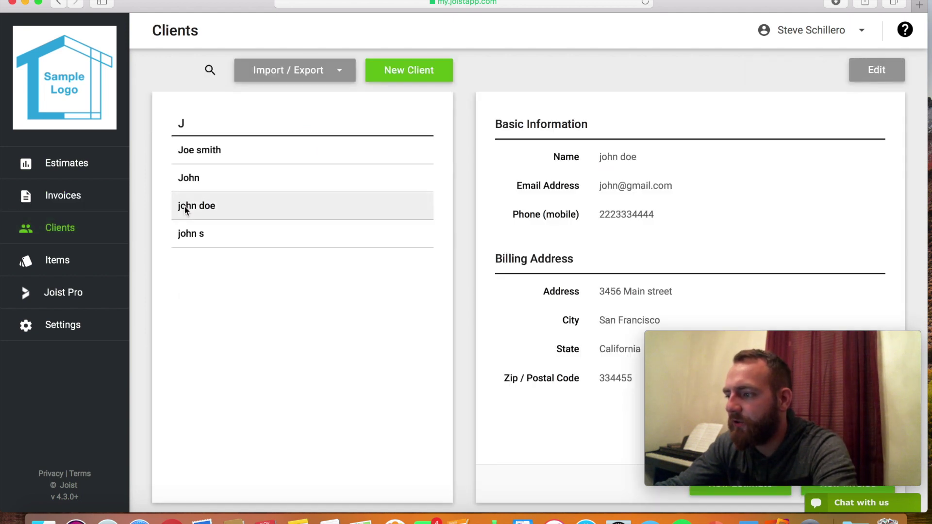
pyautogui.click(52, 263)
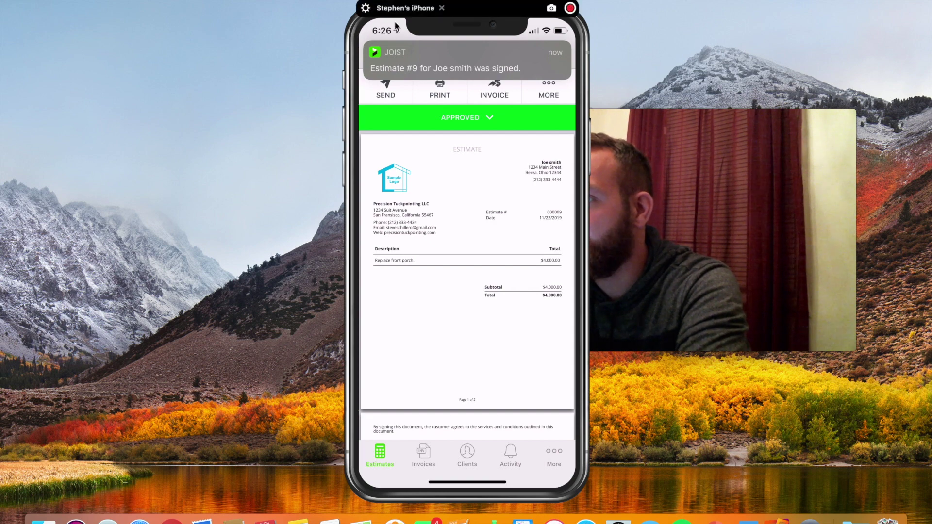
# Move the iPhone mirror window to the left side of the screen.
pyautogui.moveTo(419, 14); pyautogui.dragTo(239, 14)
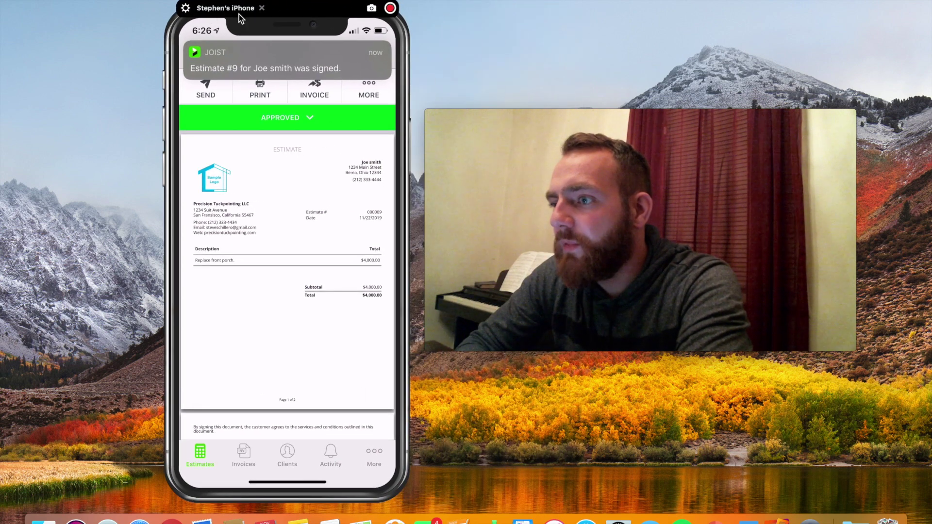